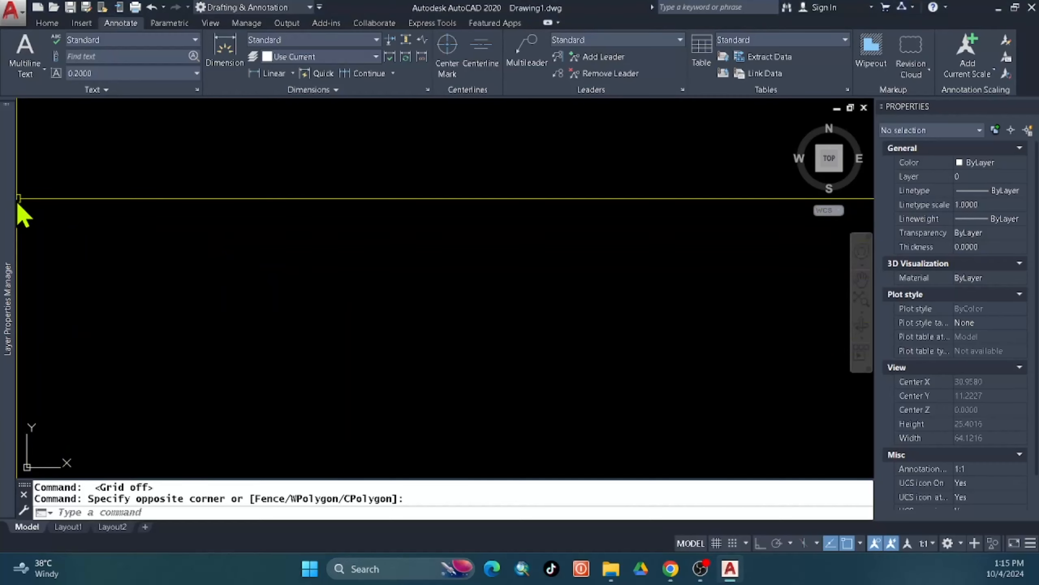
Create a red rectangle layer and a yellow circle layer.
mouse_move(11, 209)
click(136, 129)
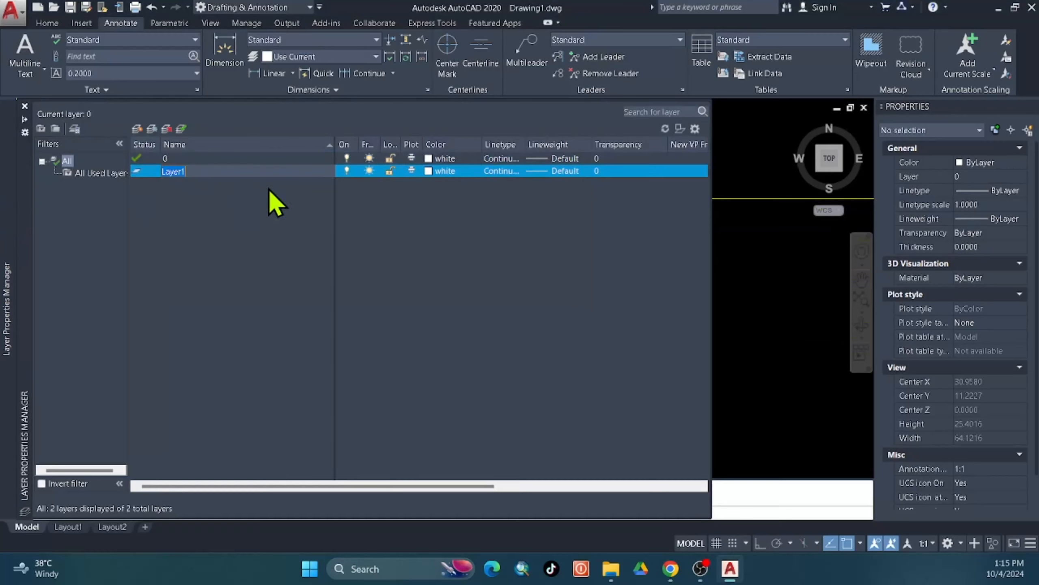
text(rec)
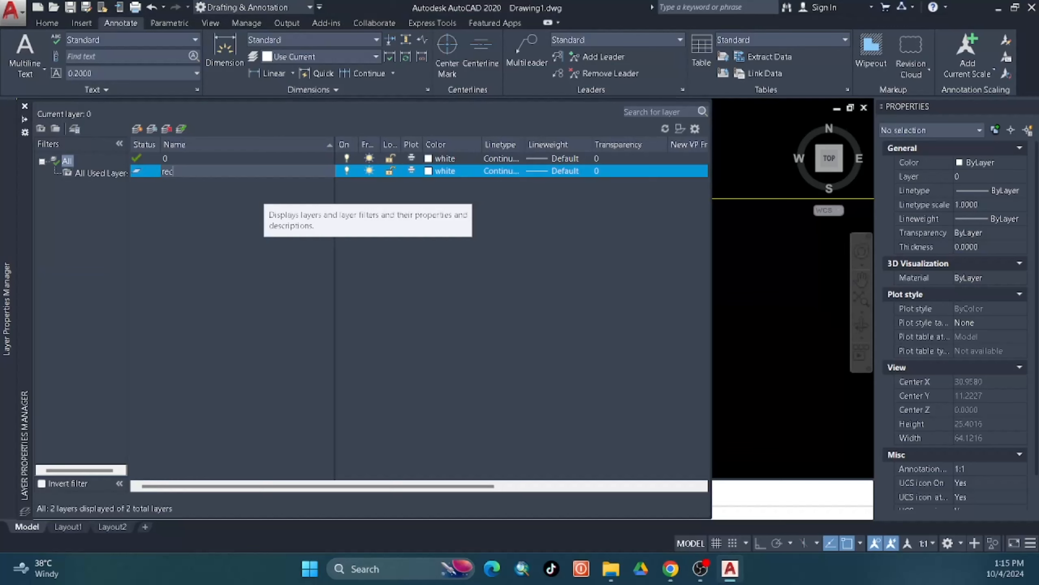
text(tangle)
click(431, 176)
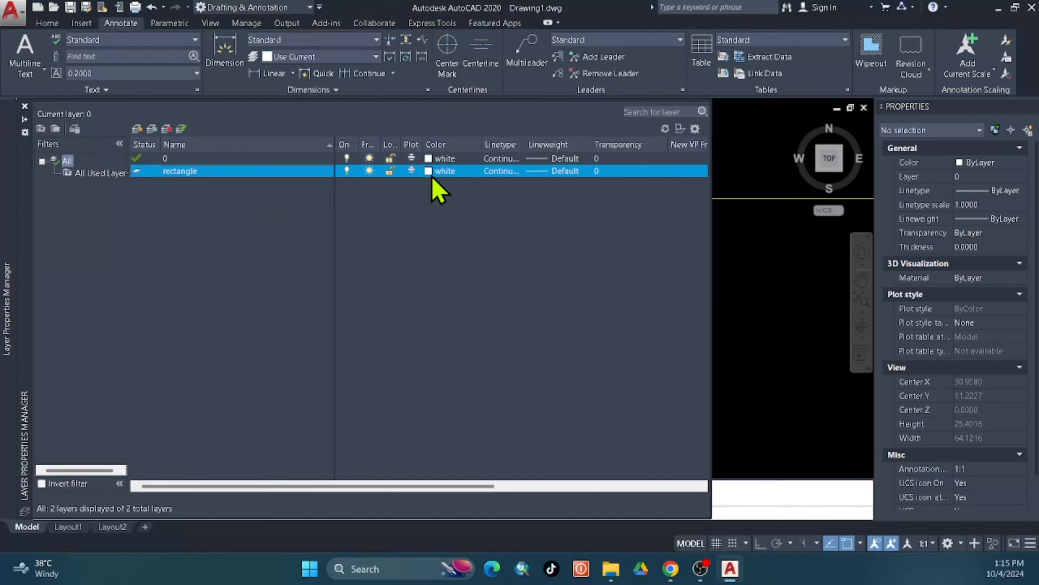
click(418, 184)
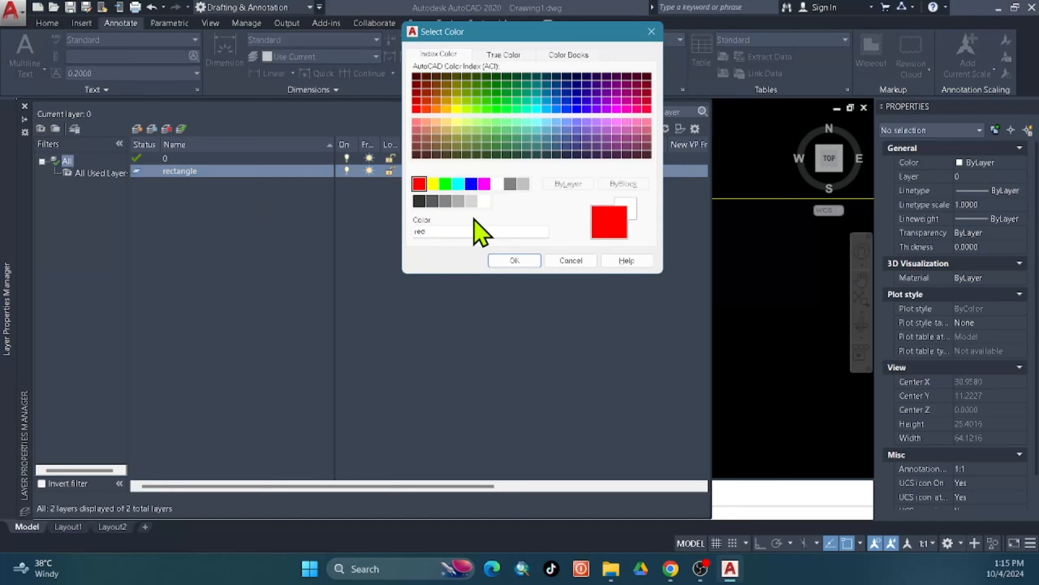
click(499, 260)
click(137, 128)
text(circle)
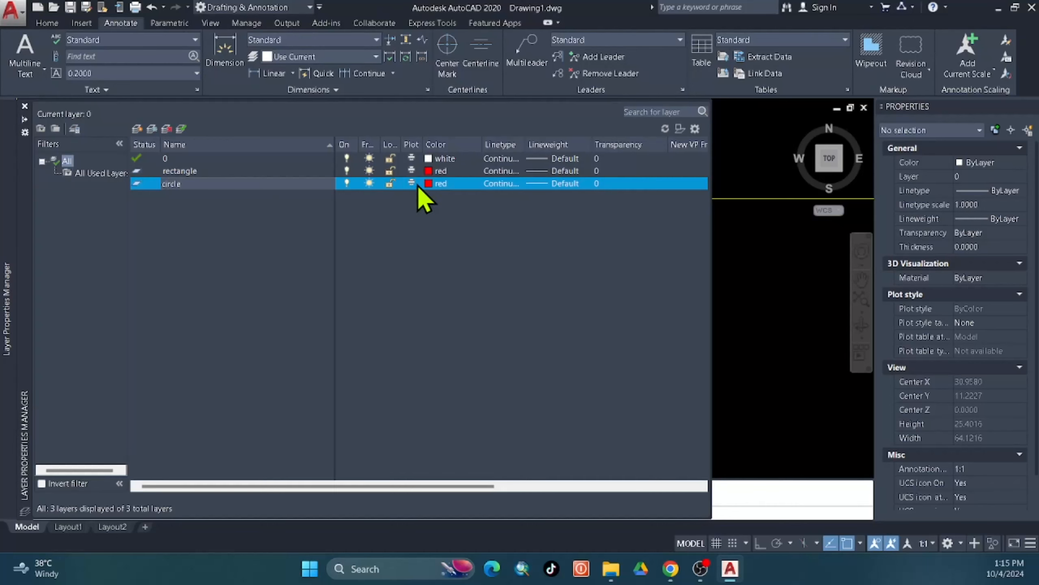
click(430, 184)
click(445, 184)
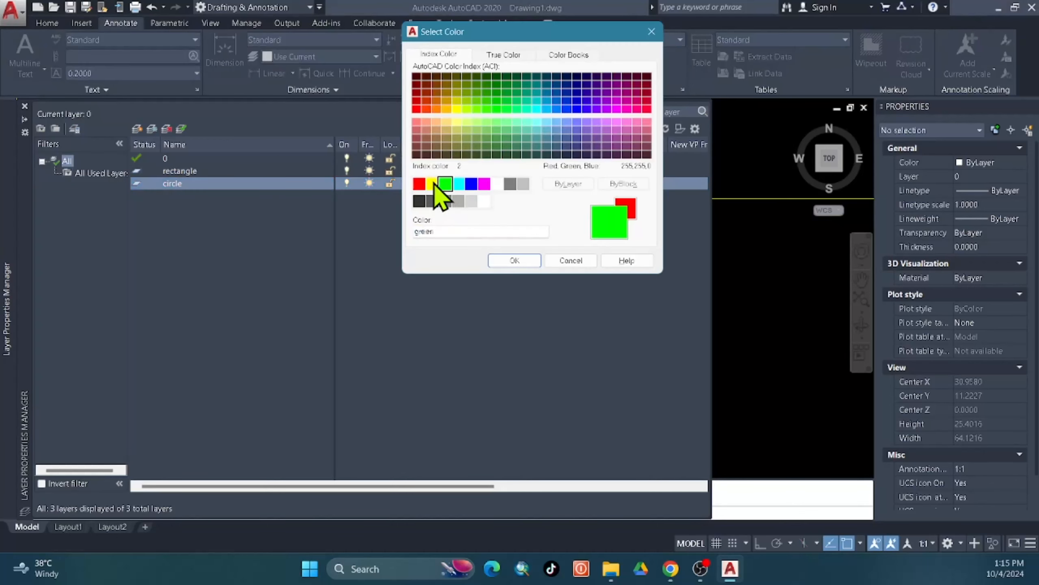
click(432, 184)
click(515, 261)
Add a blue sqaure layer and a green ellipse layer.
click(136, 130)
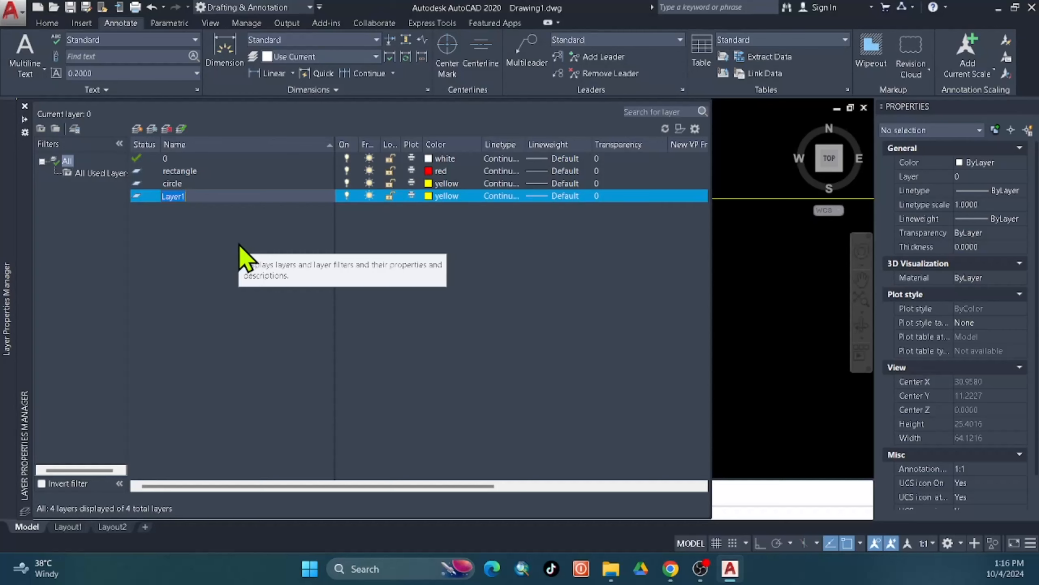
text(sqaure)
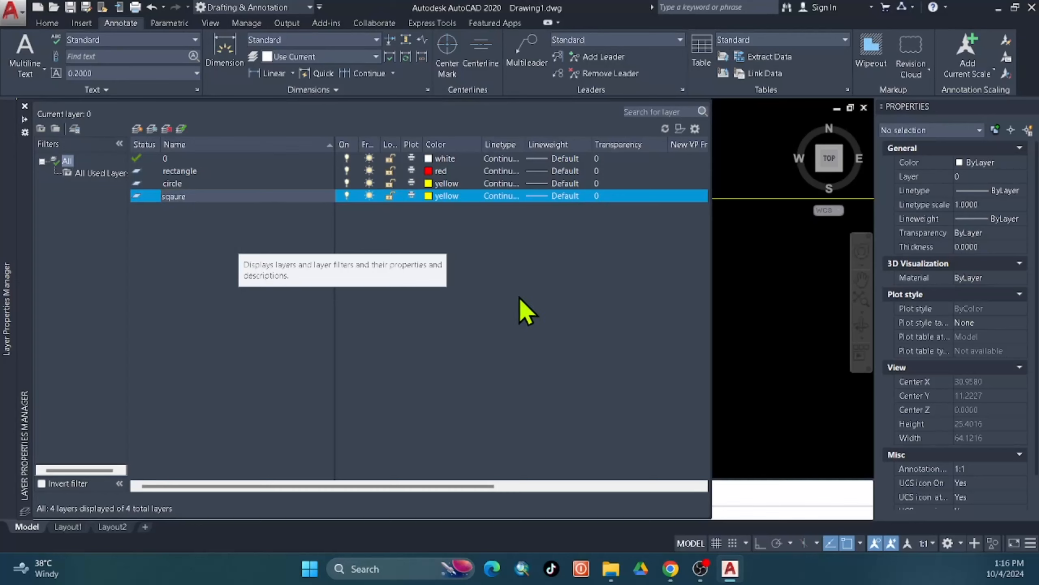
click(427, 196)
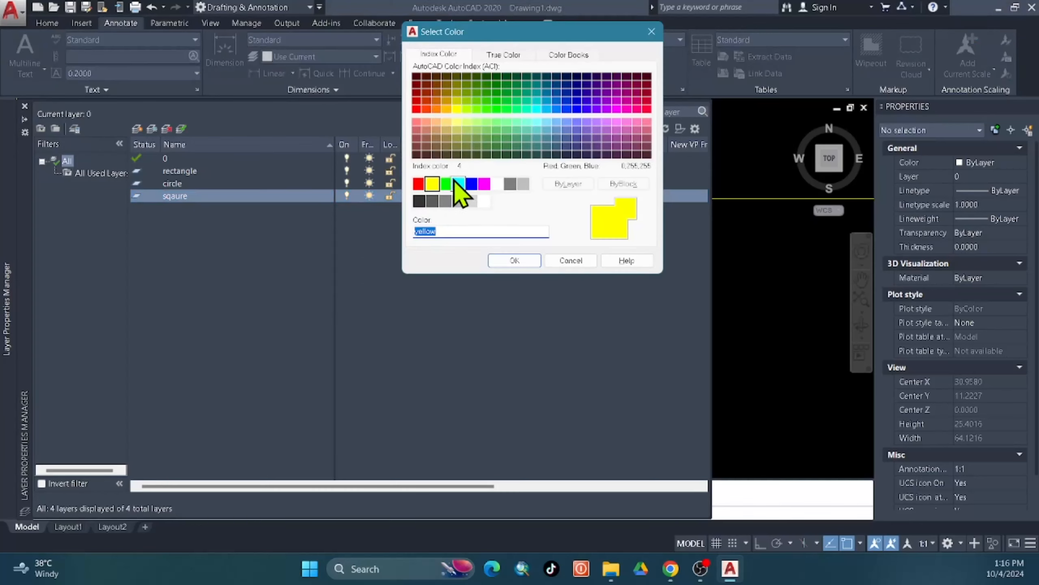
click(471, 184)
click(511, 260)
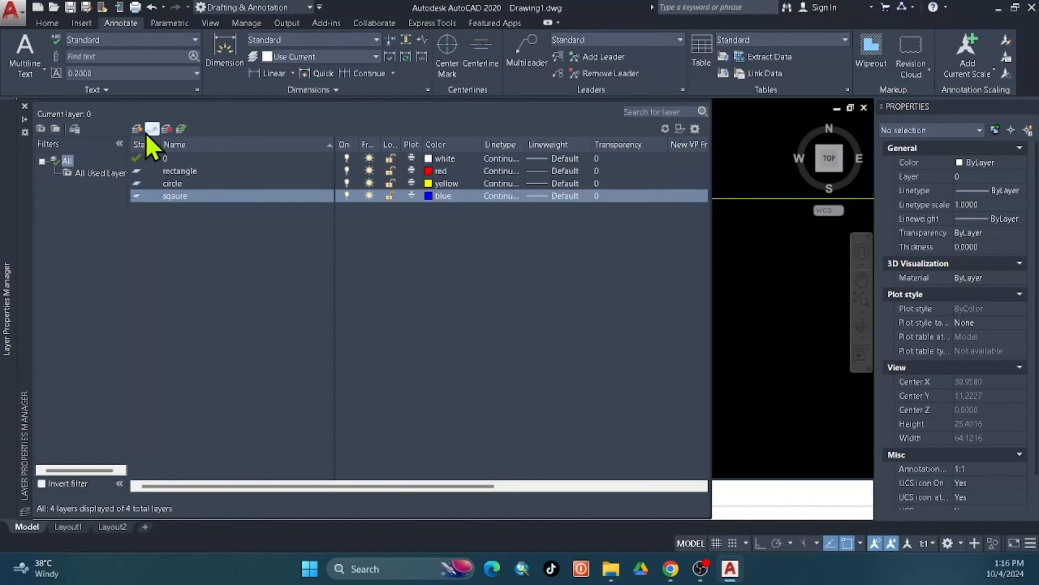
click(137, 128)
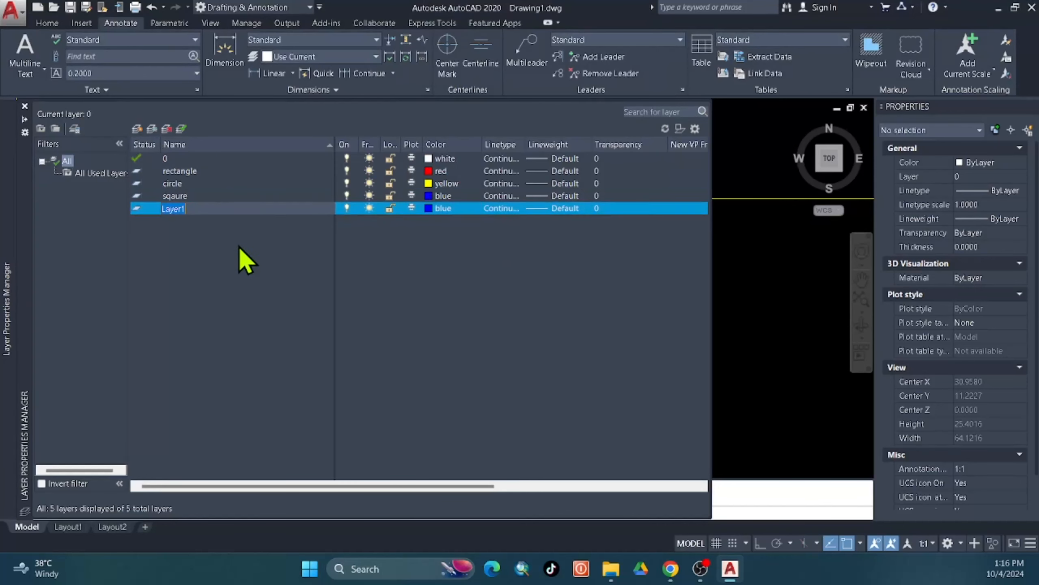
text(ellipse)
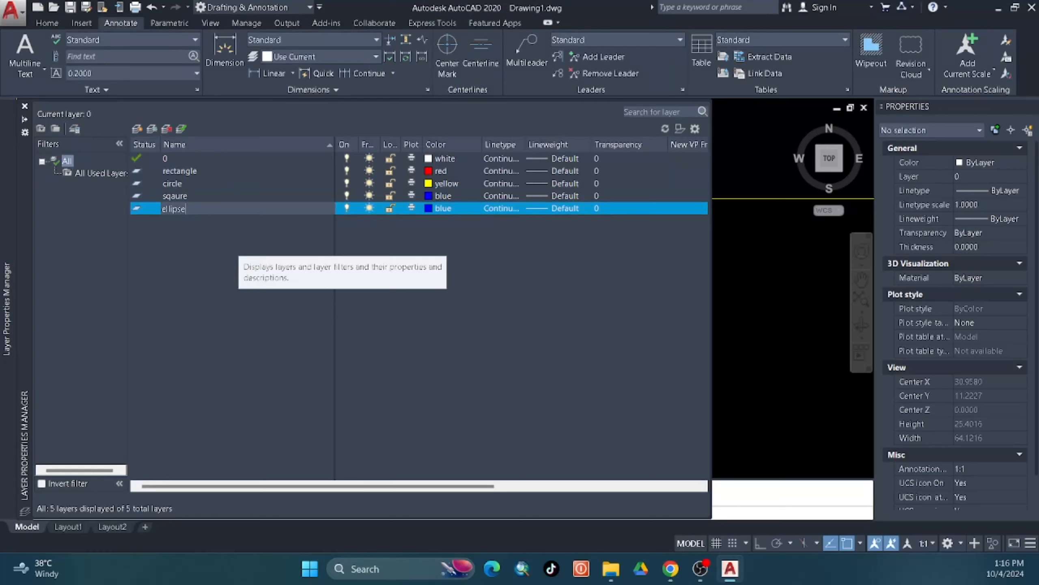
click(440, 207)
click(444, 184)
click(513, 260)
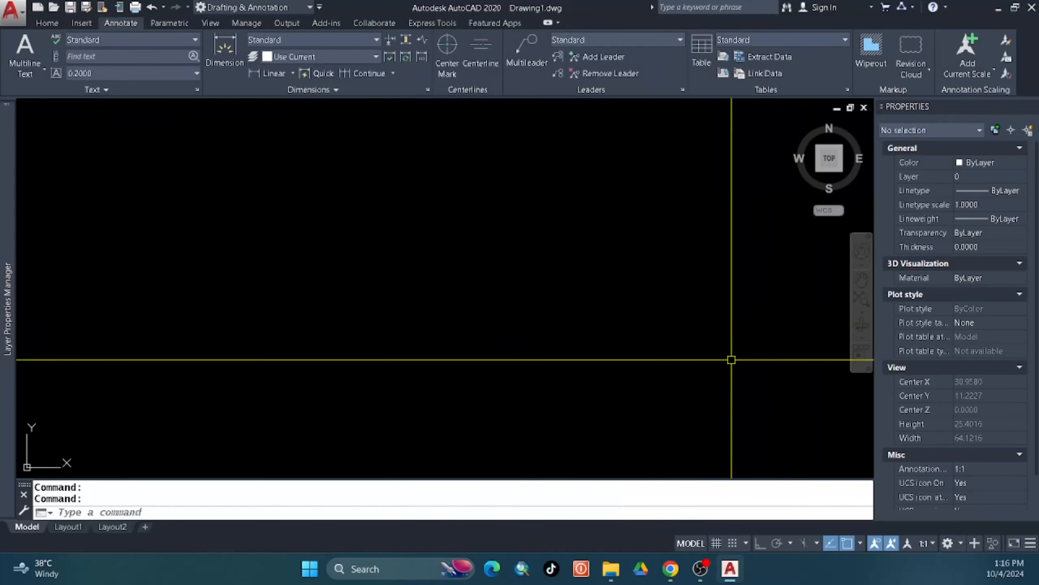
scroll(731, 359, up, 1)
middle_drag(492, 283, 386, 292)
Draw a 50 by 50 square with REC and its Dimensions option.
text(rec)
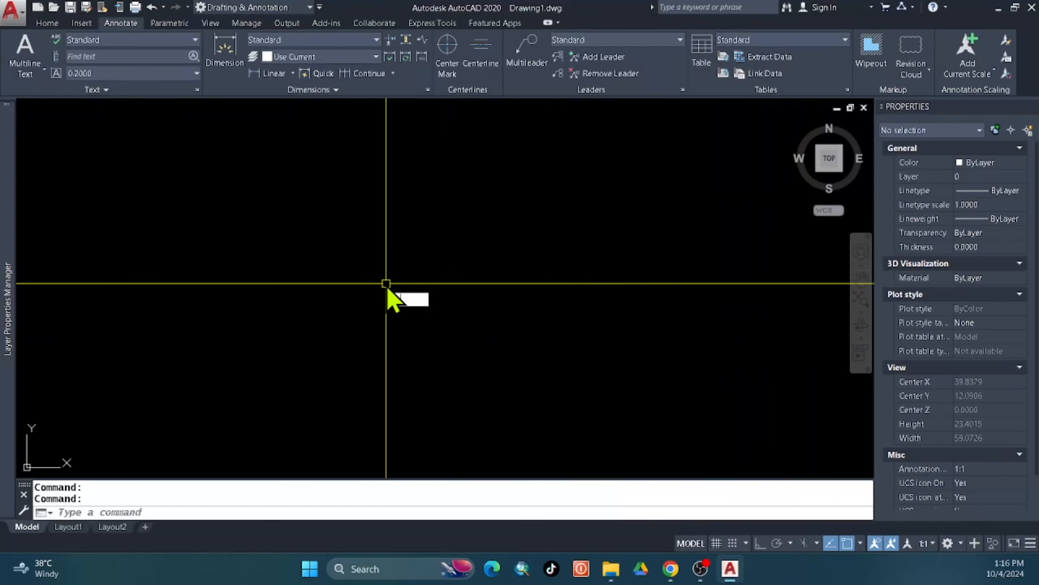
key(Return)
click(343, 224)
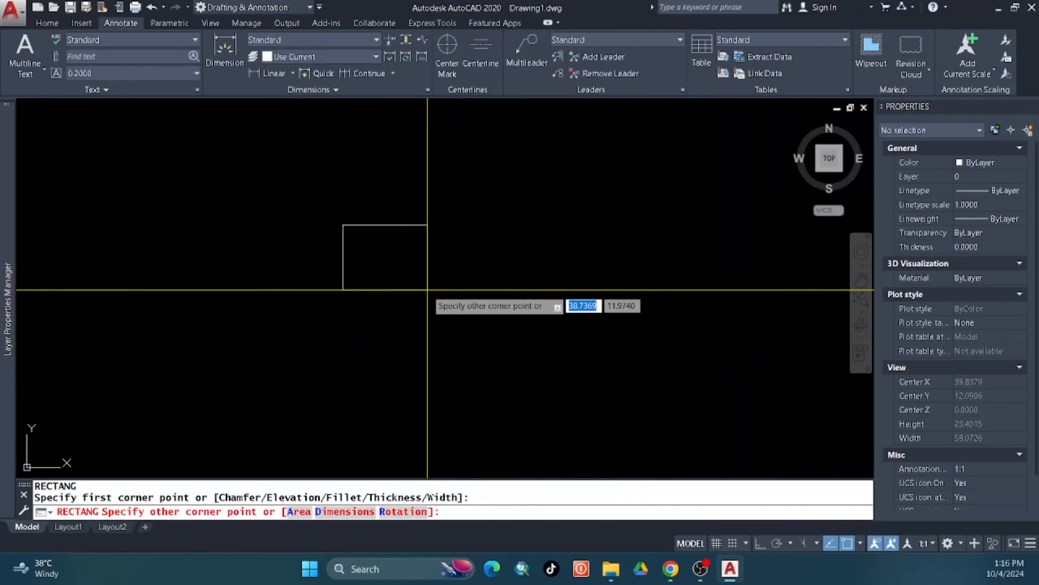
text(d)
key(Return)
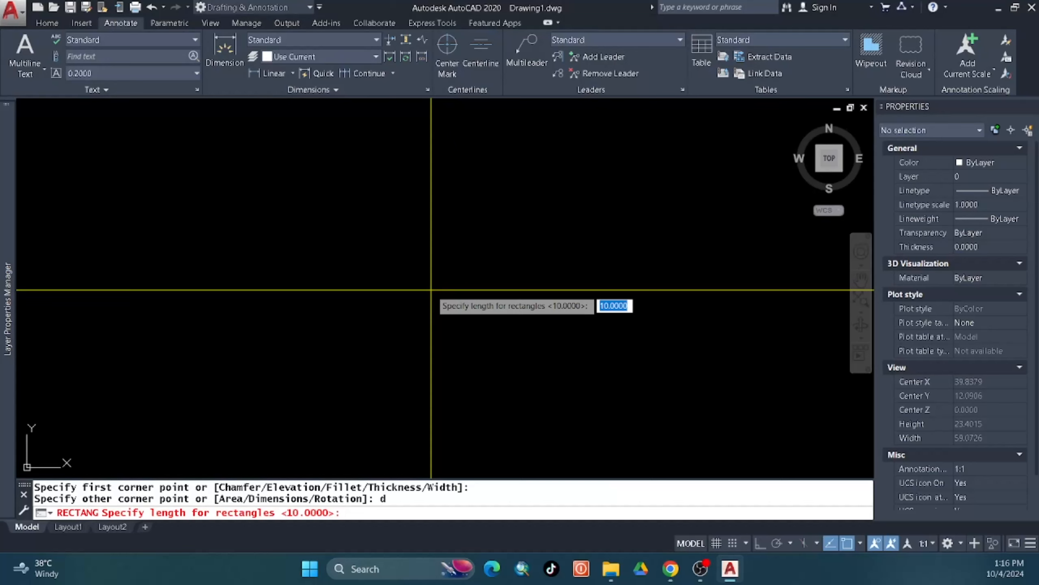
text(50)
key(Return)
text(50)
key(Return)
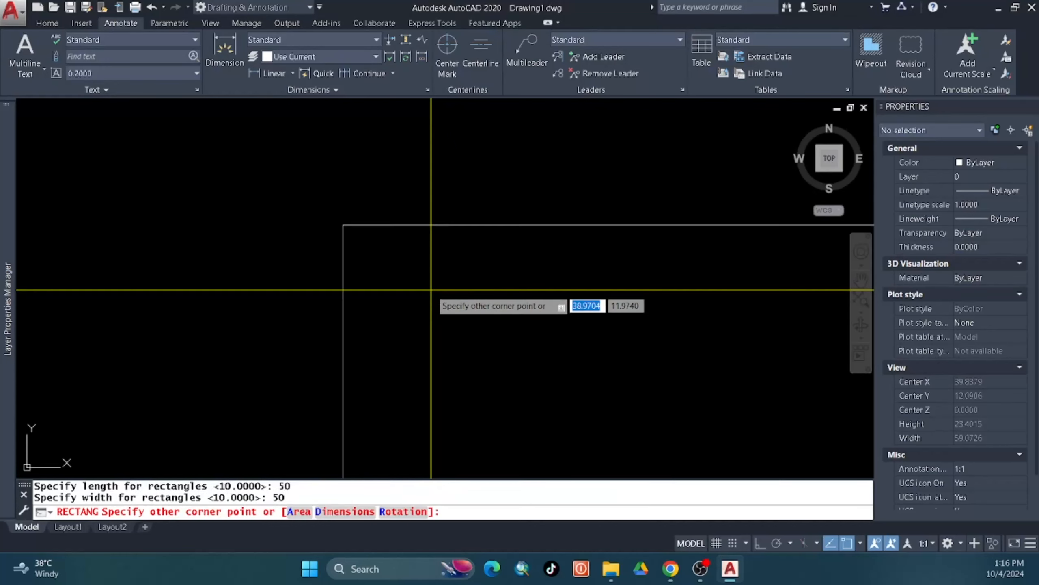
click(431, 290)
Window-select the square and try a .001 stretch, then cancel it.
middle_click(431, 289)
middle_click(431, 290)
scroll(421, 278, down, 6)
click(526, 288)
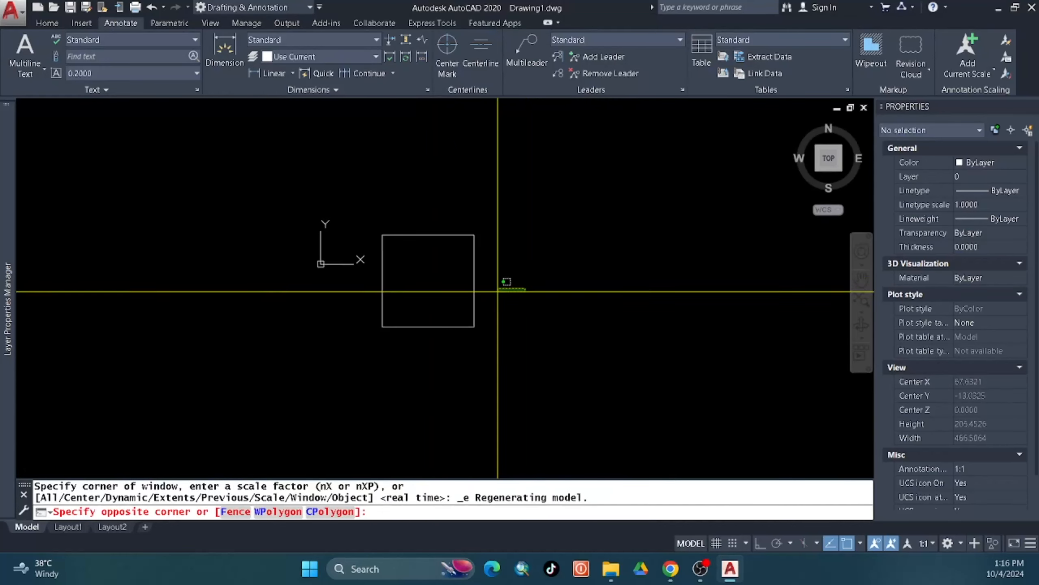
click(399, 270)
text(s)
key(Return)
click(405, 277)
text(.001)
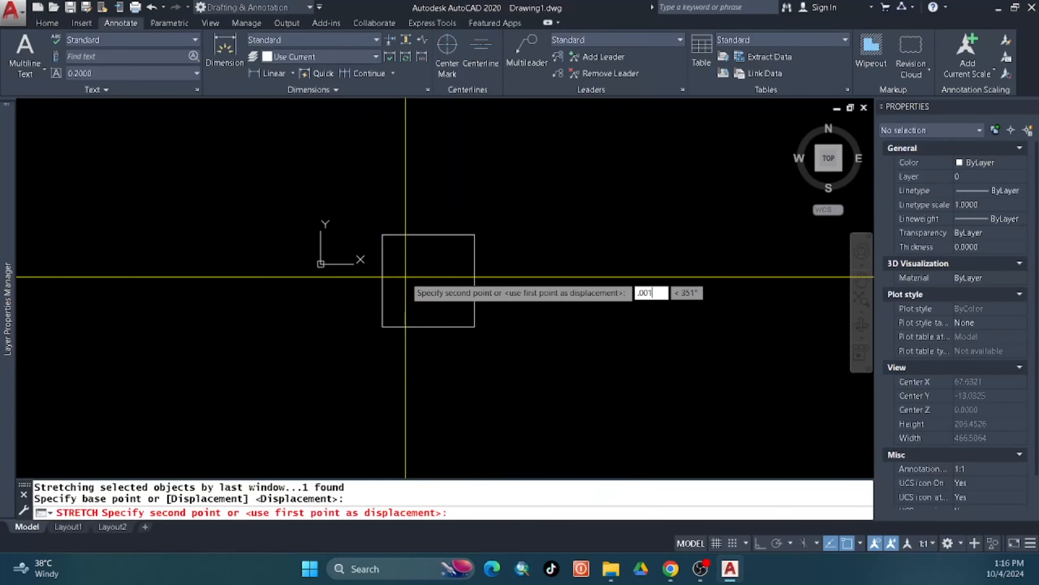
key(Return)
key(Escape)
Scale the square by a factor of 0.001 and zoom to the drawing extents.
click(405, 277)
click(400, 328)
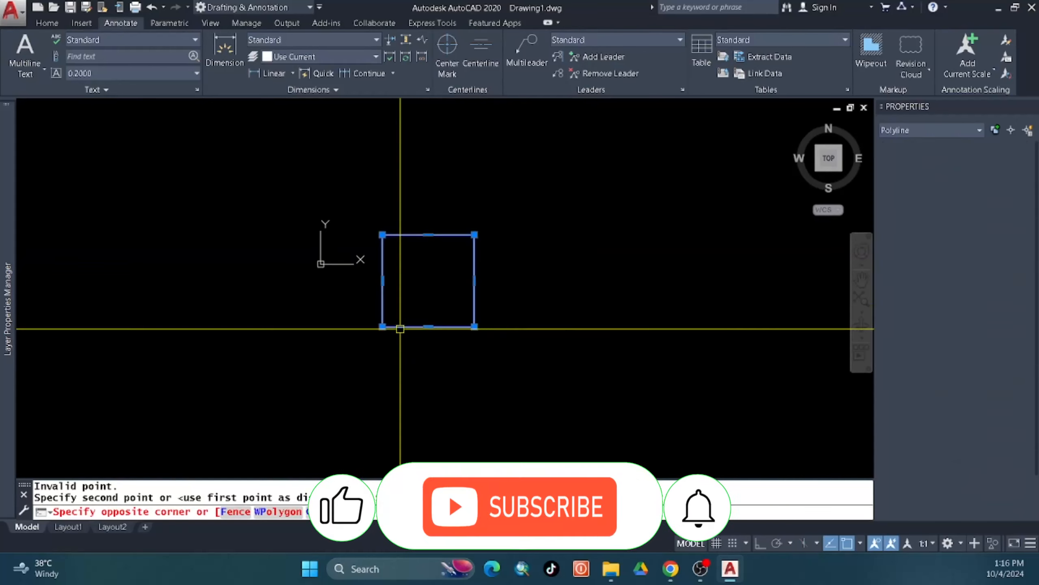
text(sc)
key(Return)
click(416, 283)
text(.001)
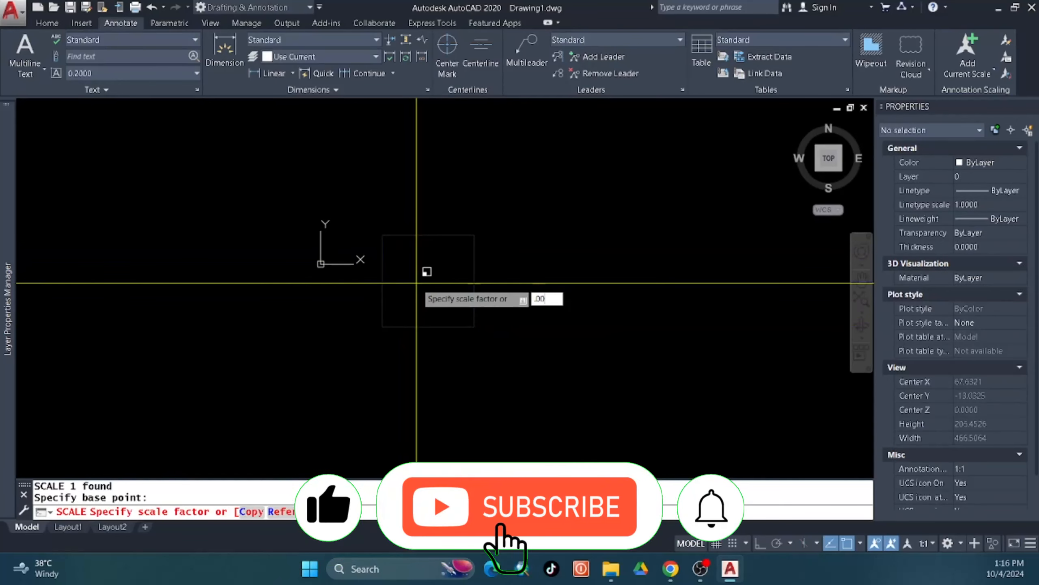
key(Return)
scroll(452, 307, up, 7)
middle_click(390, 223)
middle_click(390, 223)
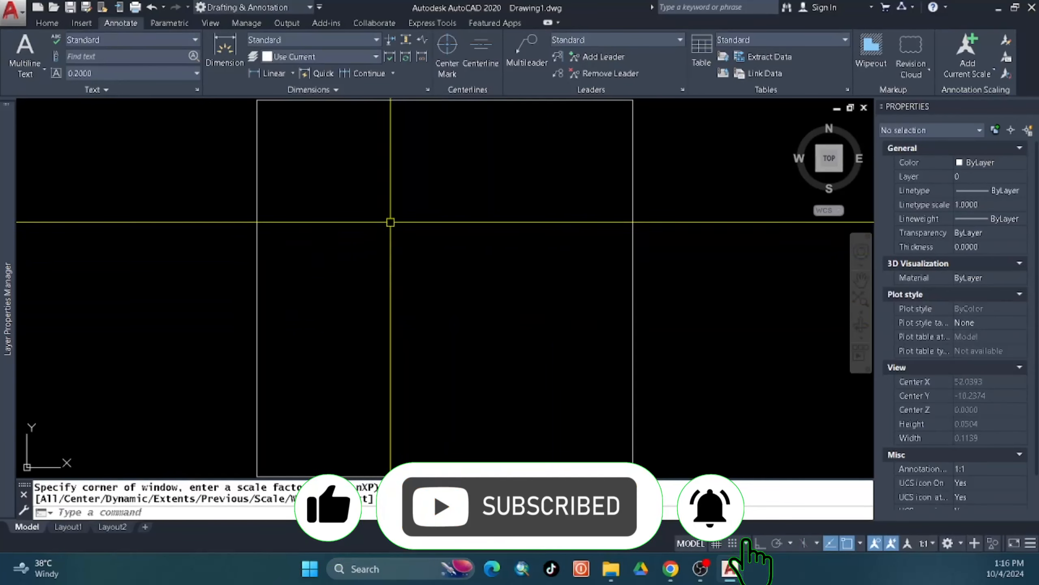
scroll(390, 223, down, 6)
middle_drag(409, 253, 345, 293)
Draw a wider rectangle to the right, level with the square's base.
text(rec)
key(Return)
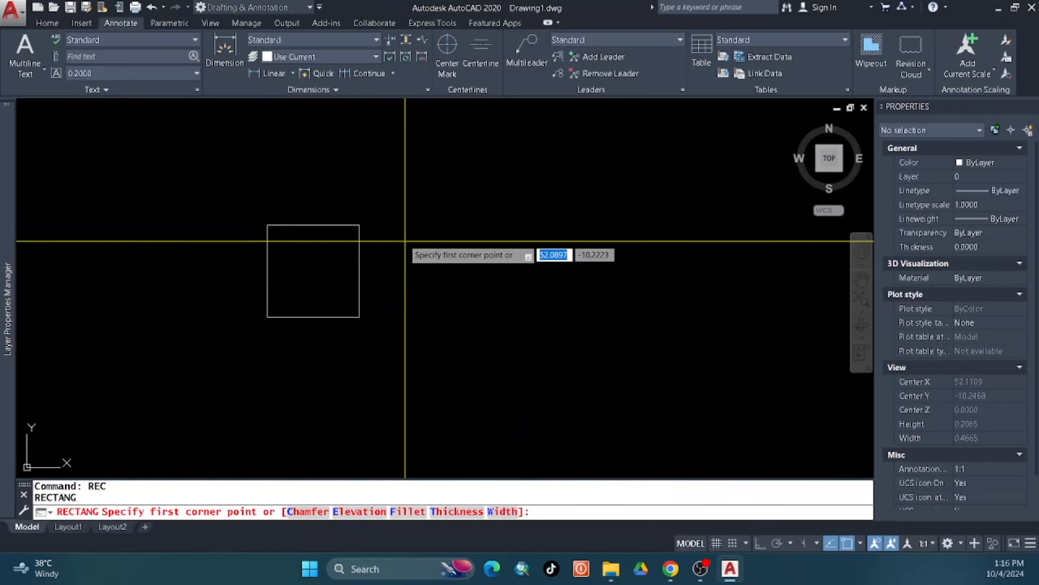
click(395, 225)
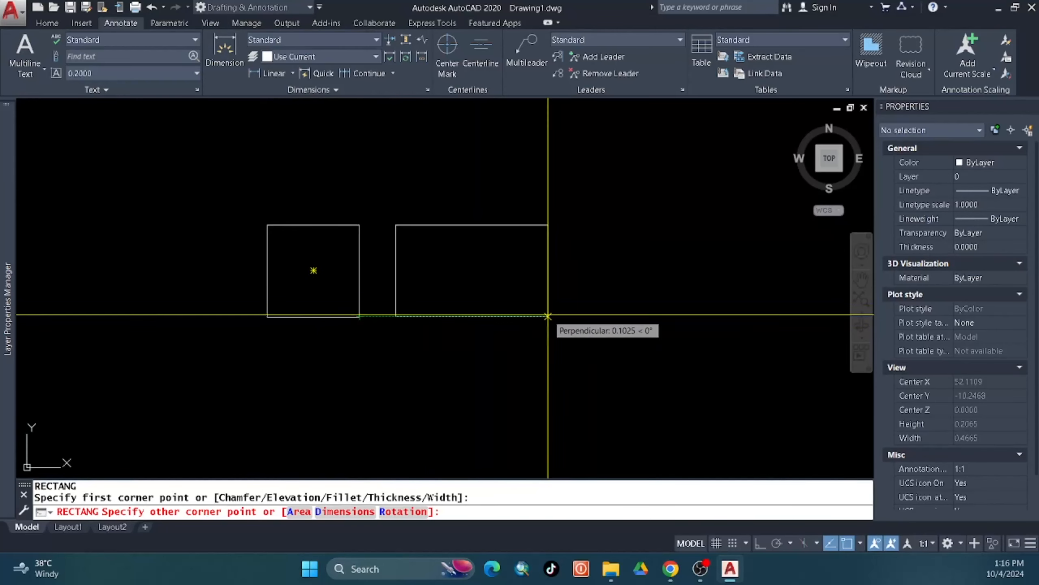
click(559, 316)
middle_drag(603, 283, 487, 301)
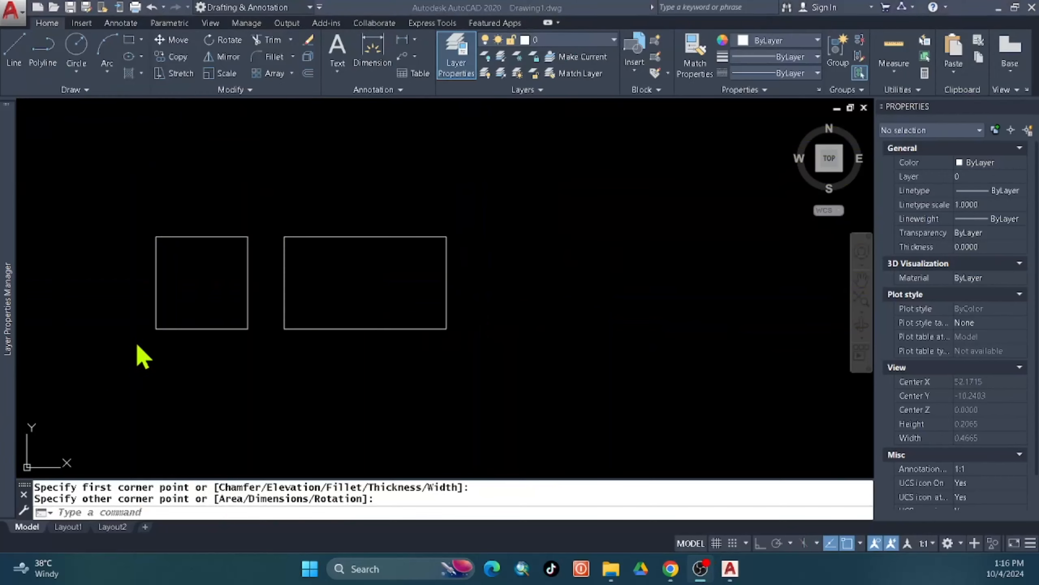
Draw a centre-based ellipse to the right of the rectangles.
click(132, 62)
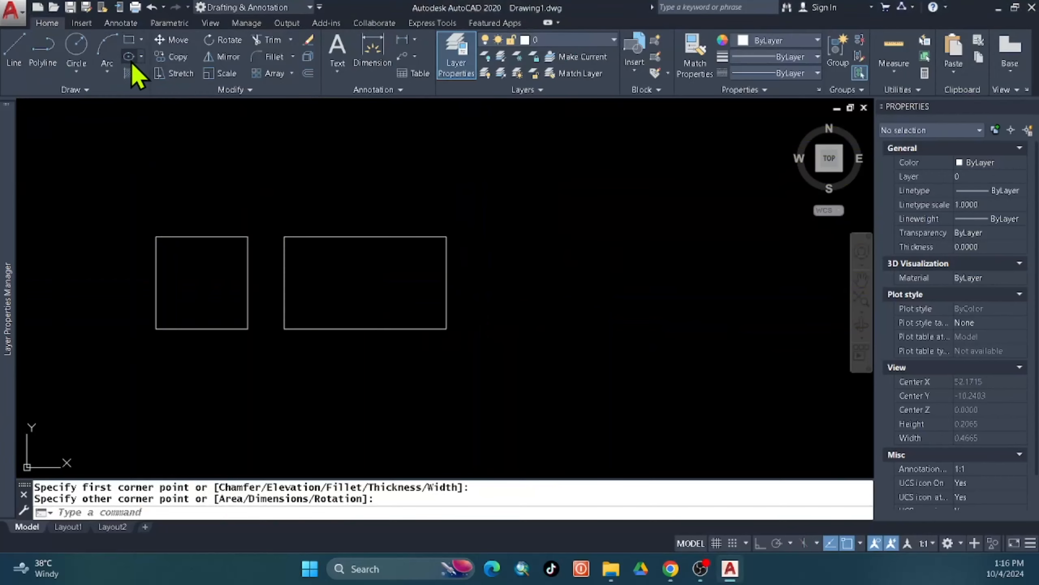
click(131, 57)
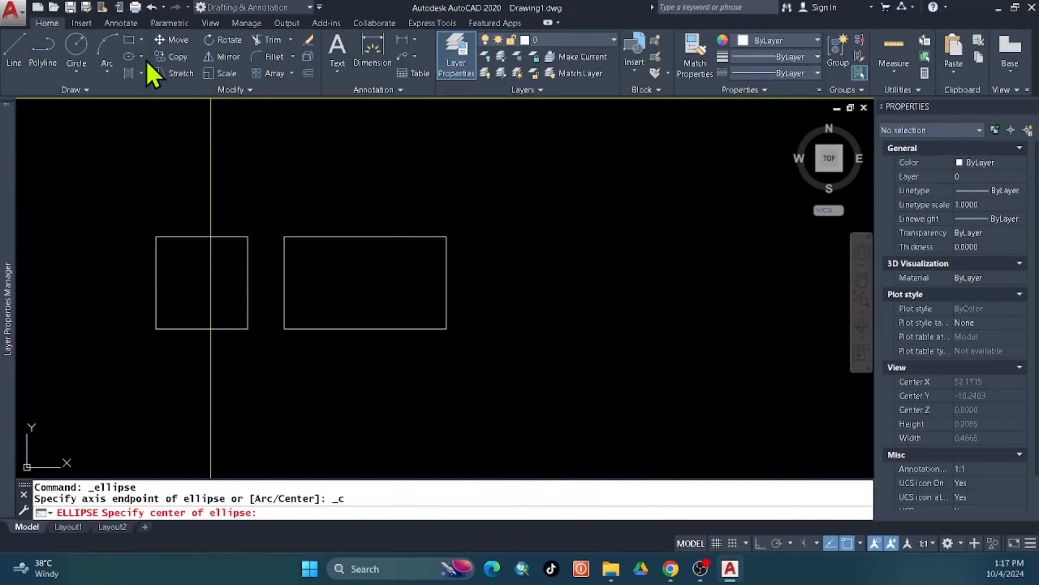
click(141, 57)
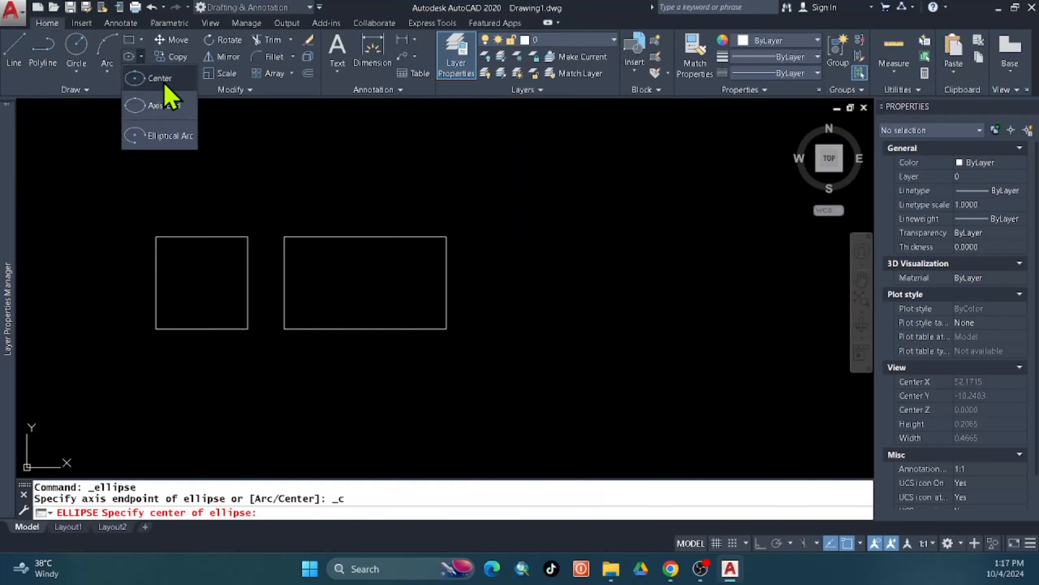
click(671, 294)
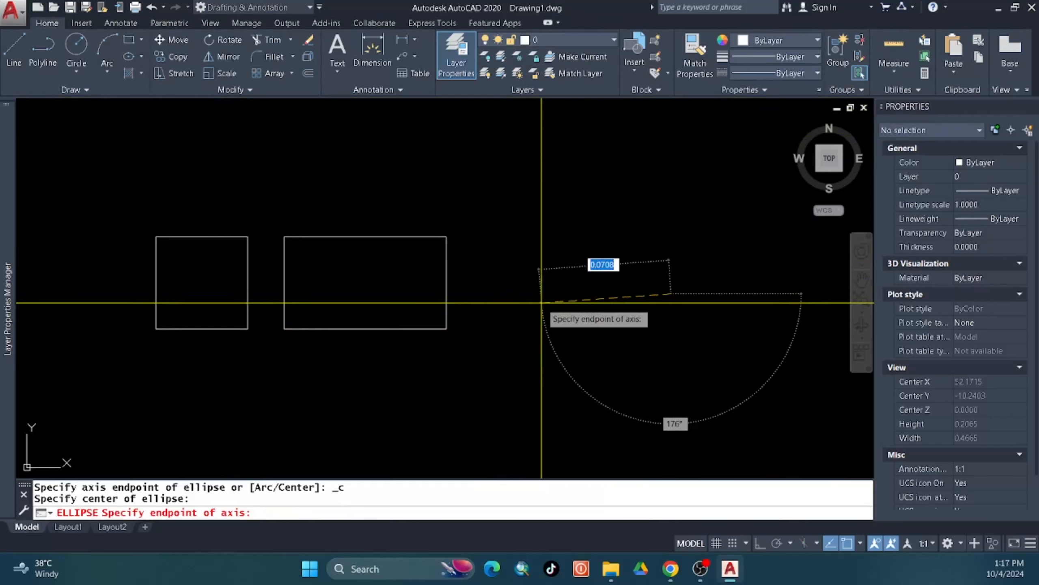
click(515, 294)
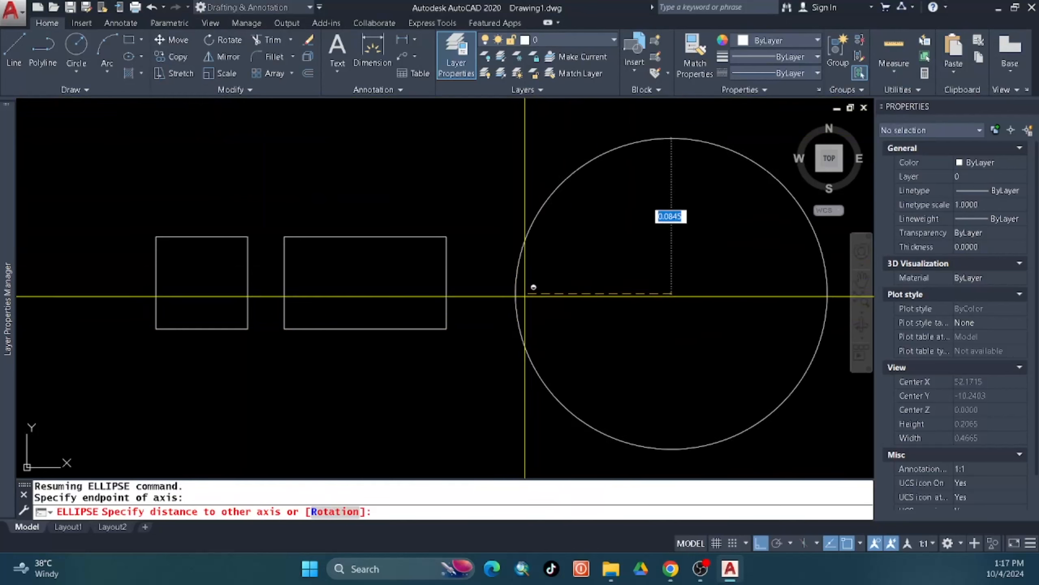
click(617, 303)
middle_drag(617, 304, 435, 297)
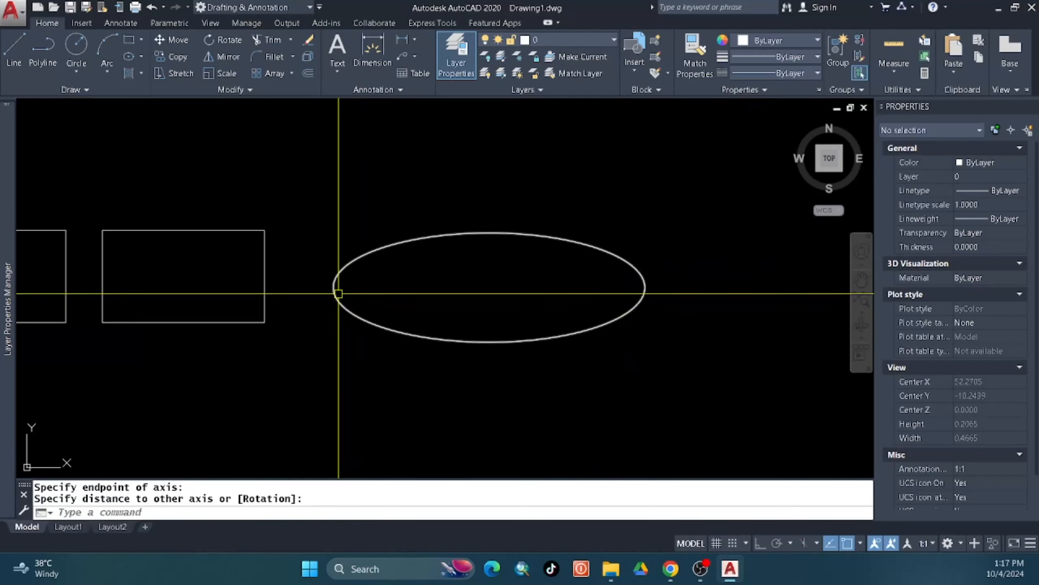
Draw a circle beside the ellipse.
scroll(339, 293, down, 3)
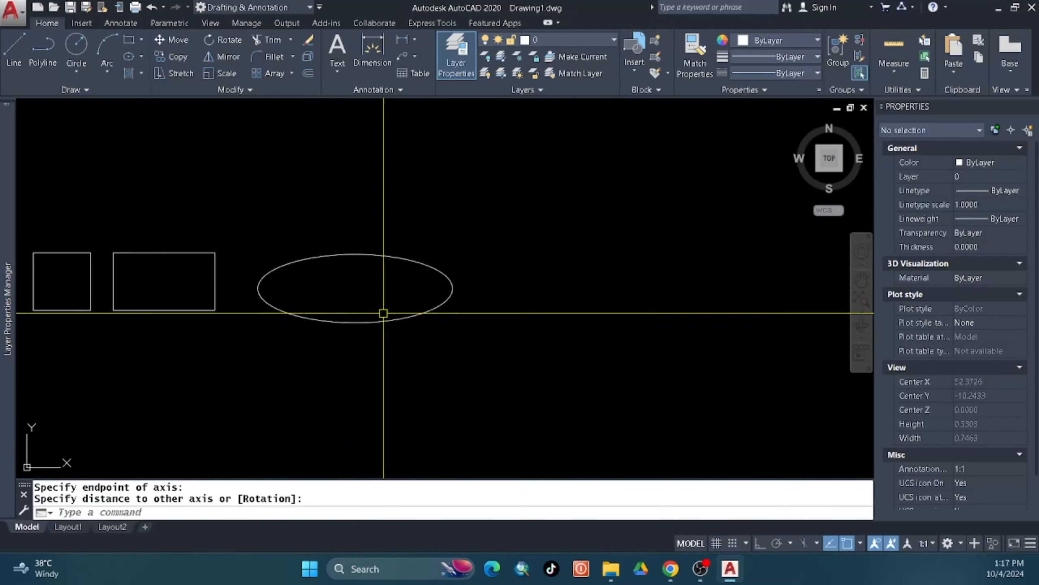
text(c)
key(Return)
click(533, 288)
click(587, 274)
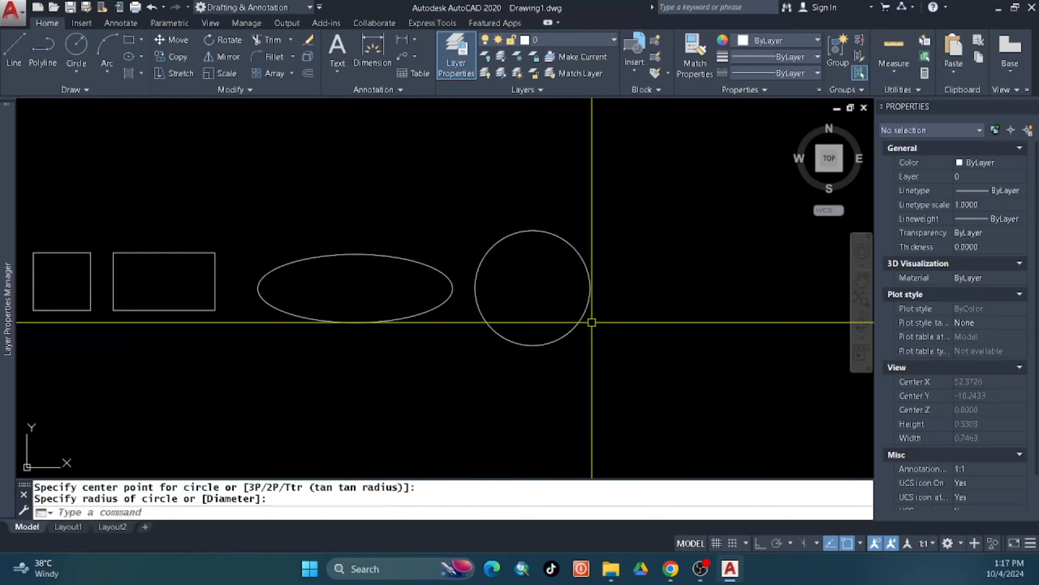
Move the ellipse and circle below the rectangles, then start HATCH.
click(592, 328)
click(391, 230)
scroll(470, 249, down, 2)
text(m)
key(Return)
click(475, 274)
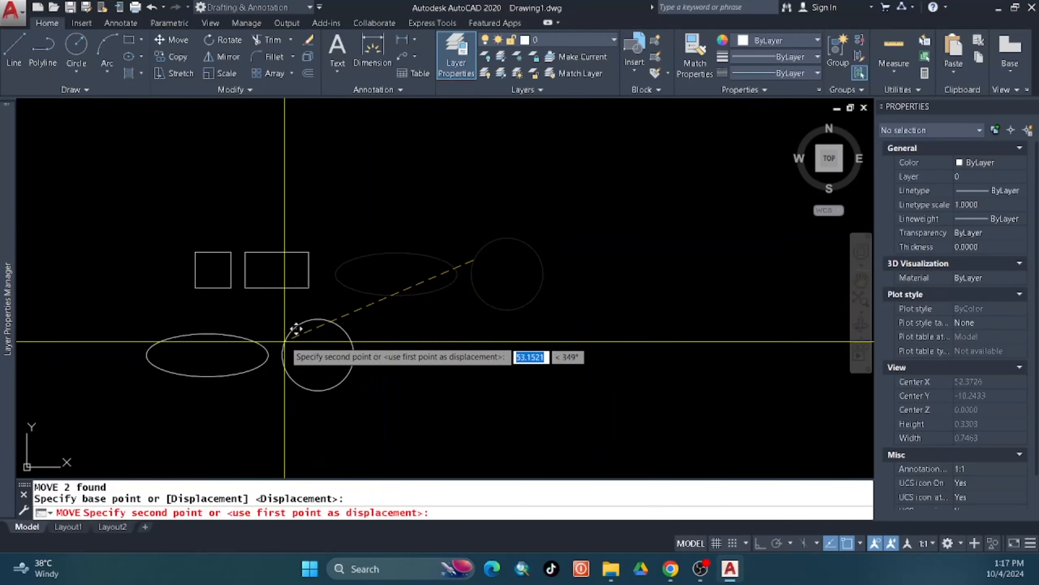
click(292, 343)
middle_drag(292, 343, 311, 339)
text(h)
key(Return)
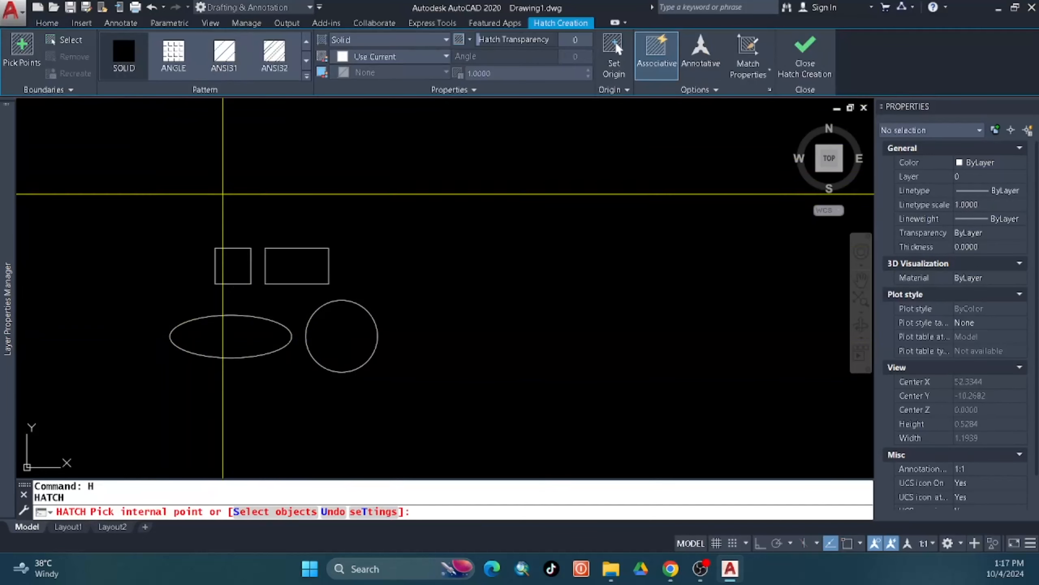
Give the square, rectangle, circle and ellipse each a solid hatch fill.
click(235, 273)
key(Return)
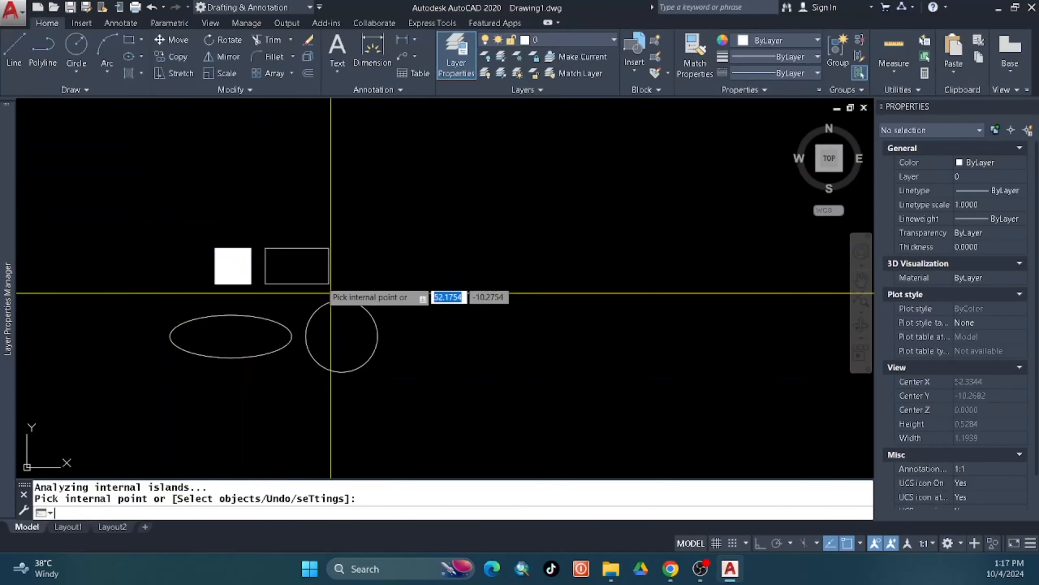
key(Return)
click(311, 269)
key(Return)
key(Return)
click(344, 343)
key(Return)
key(Return)
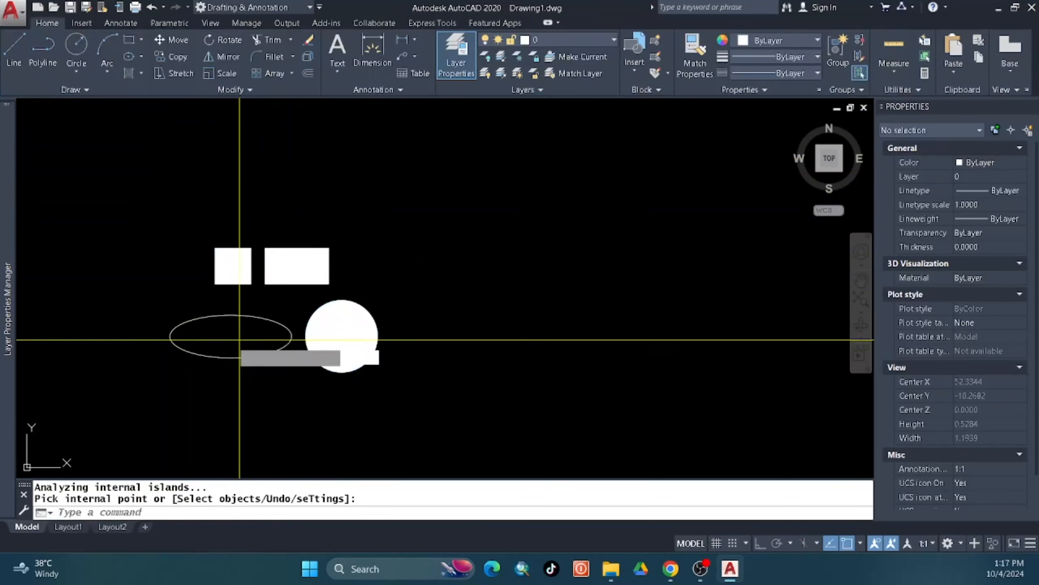
click(231, 341)
key(Return)
Window-select the filled ellipse so its layer can be changed.
click(249, 369)
click(230, 337)
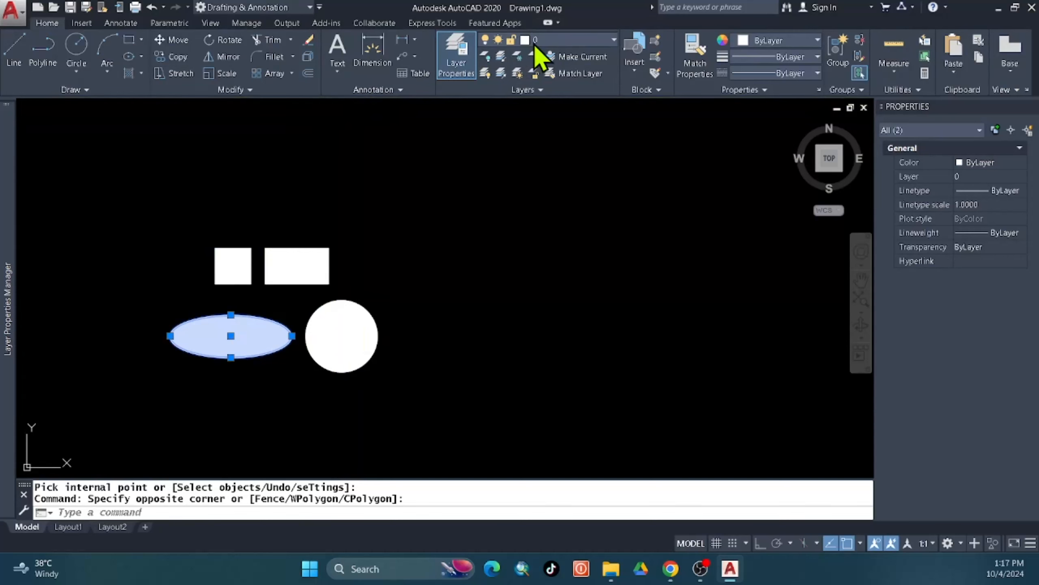
click(535, 43)
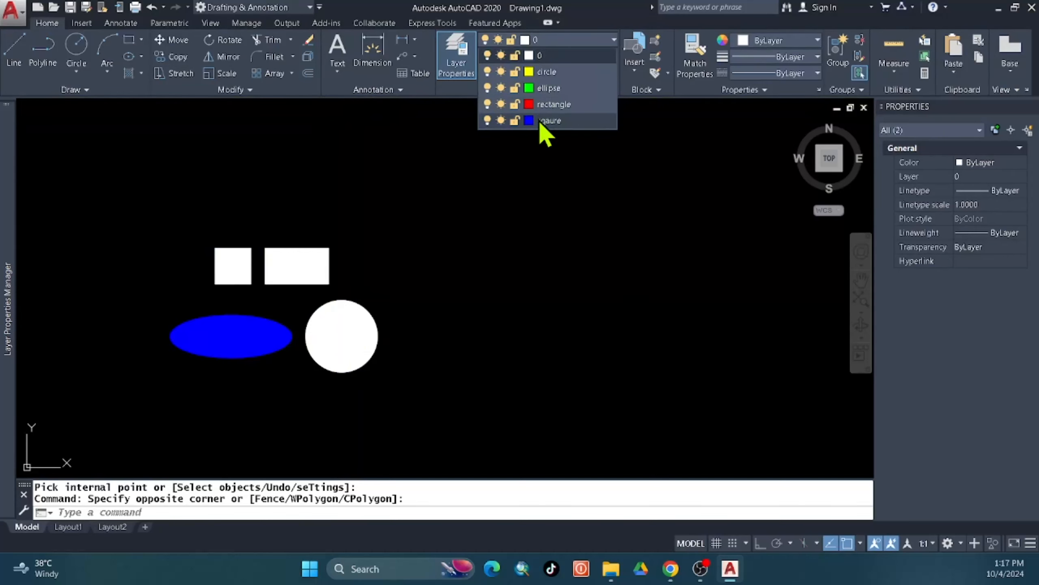
Move the ellipse to the ellipse layer and the square to the sqaure layer.
click(548, 87)
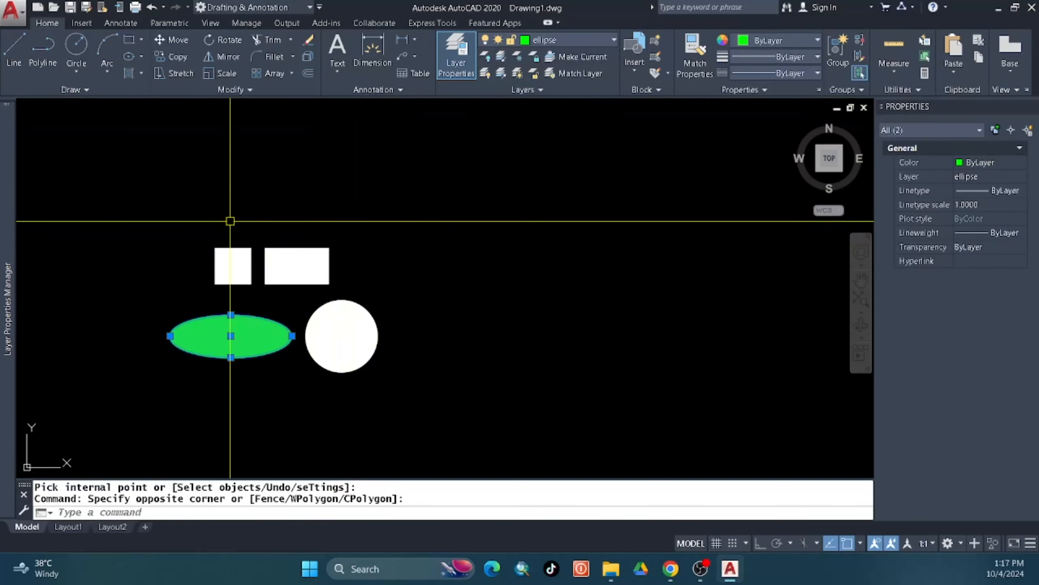
key(Escape)
click(211, 260)
click(549, 40)
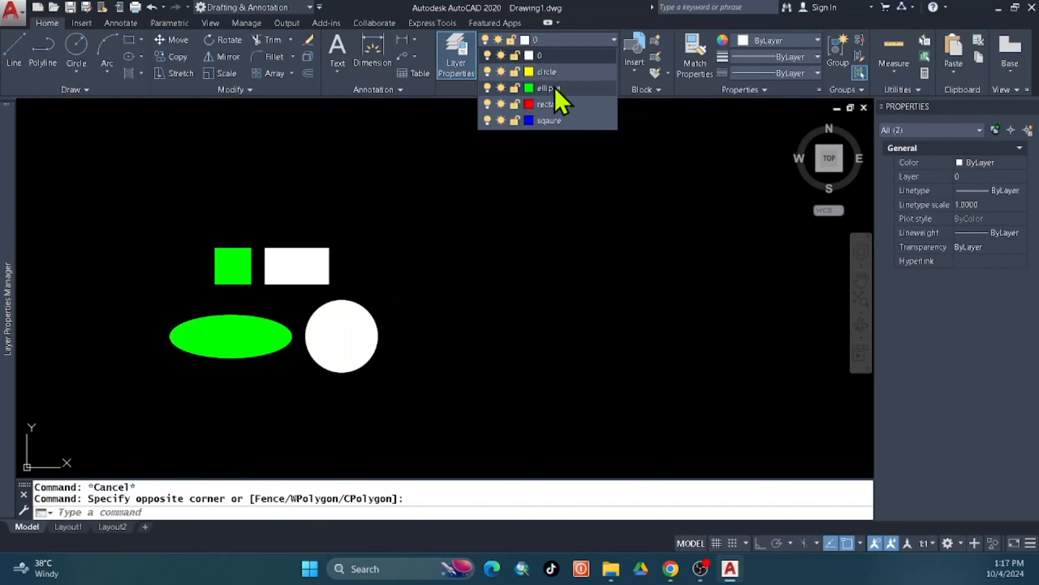
click(550, 120)
key(Escape)
Put the rectangle on the rectangle layer and the circle on the circle layer, then zoom extents.
click(296, 266)
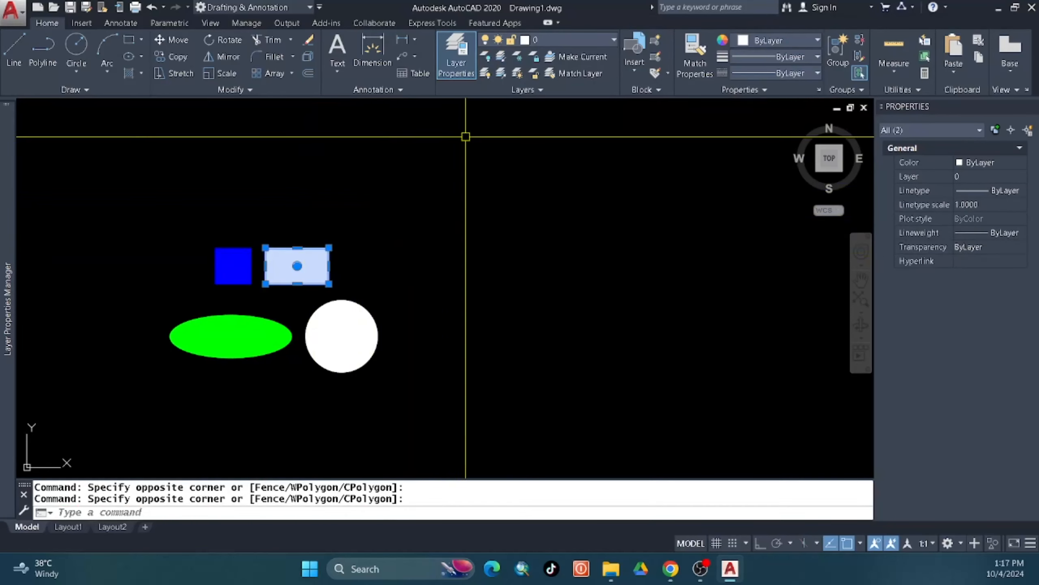
click(549, 40)
click(544, 104)
key(Escape)
click(342, 335)
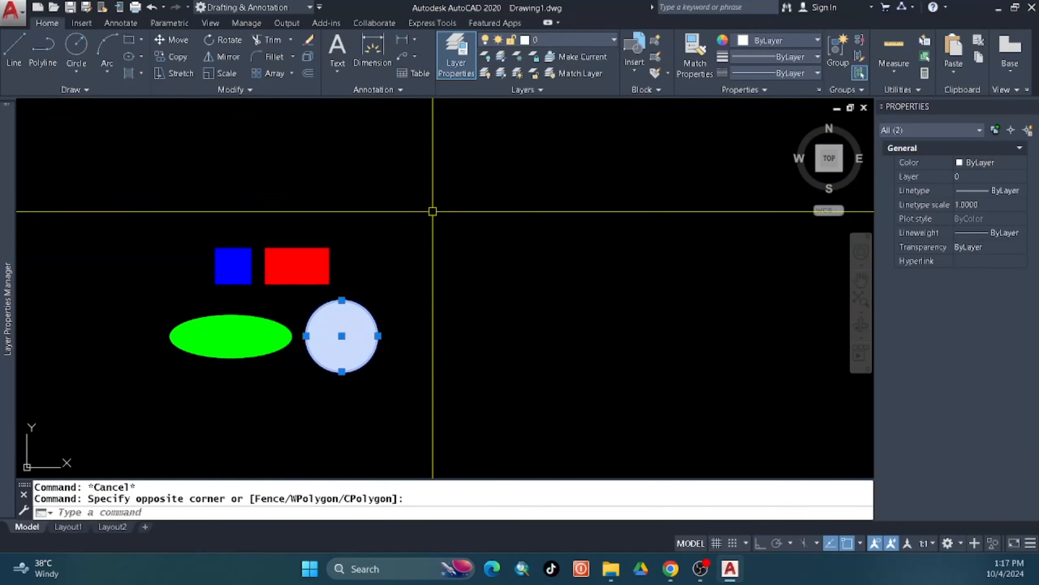
click(555, 39)
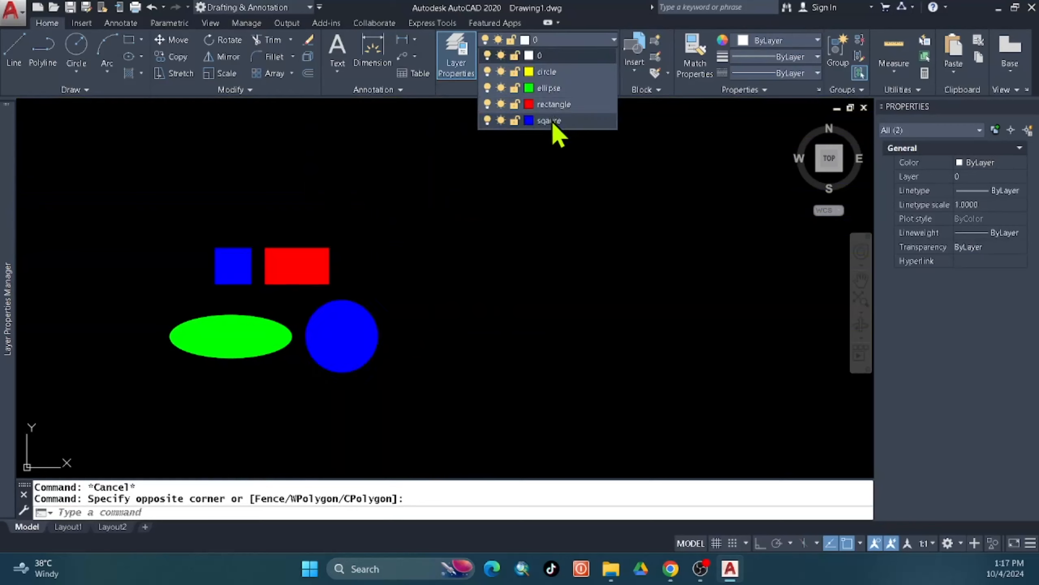
click(552, 76)
key(Escape)
key(Escape)
middle_drag(285, 371, 353, 364)
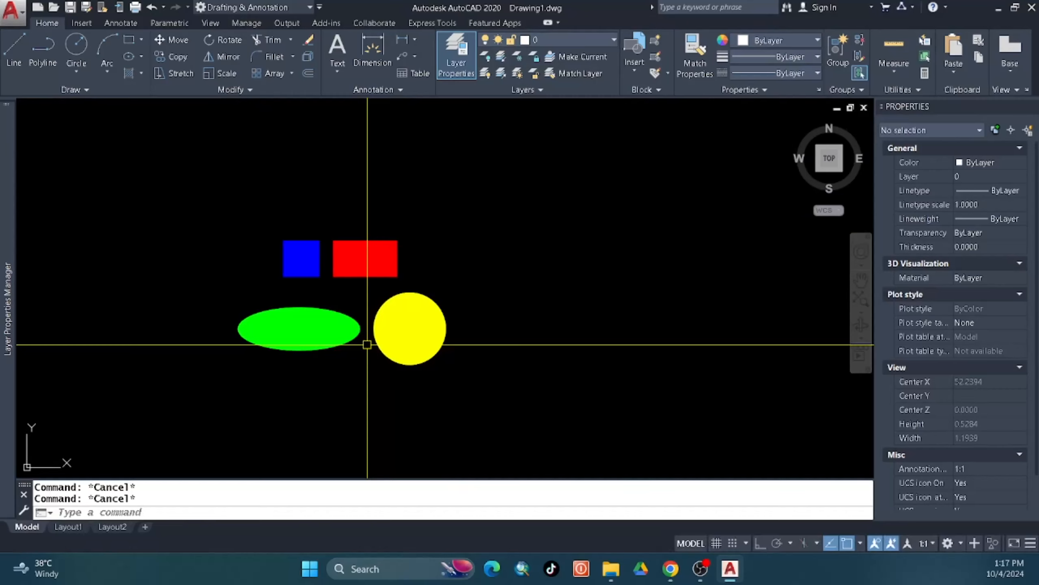
scroll(307, 311, down, 2)
scroll(303, 311, up, 5)
middle_click(363, 347)
middle_click(362, 347)
scroll(365, 346, down, 2)
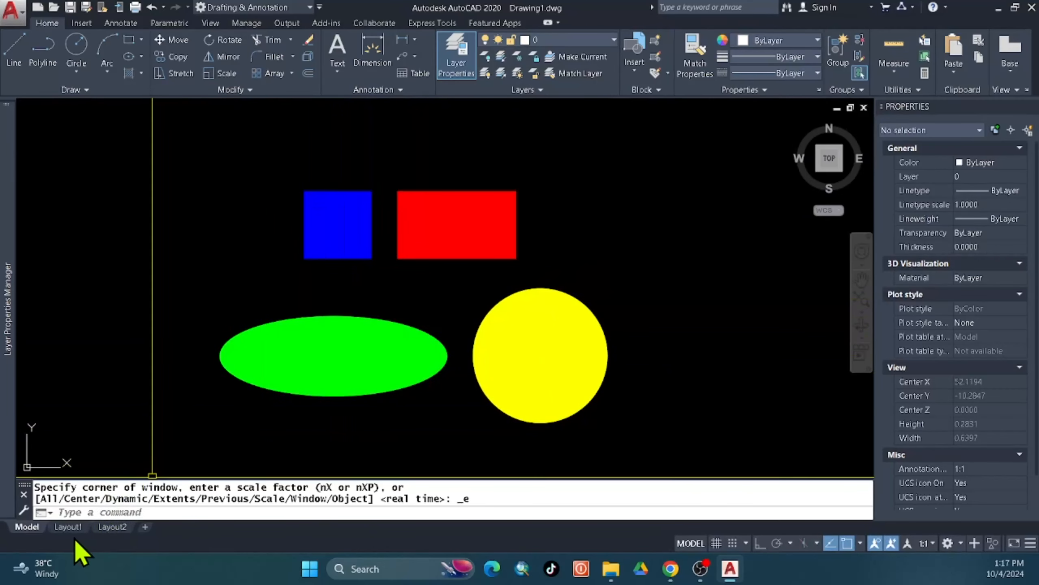
Switch to Layout1 and make its viewport active.
click(84, 527)
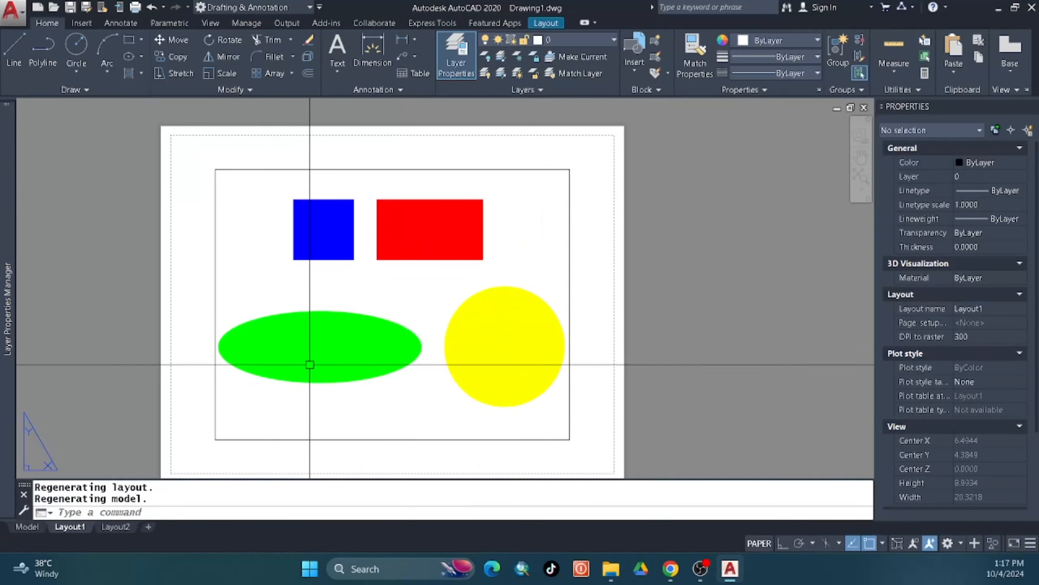
double_click(349, 291)
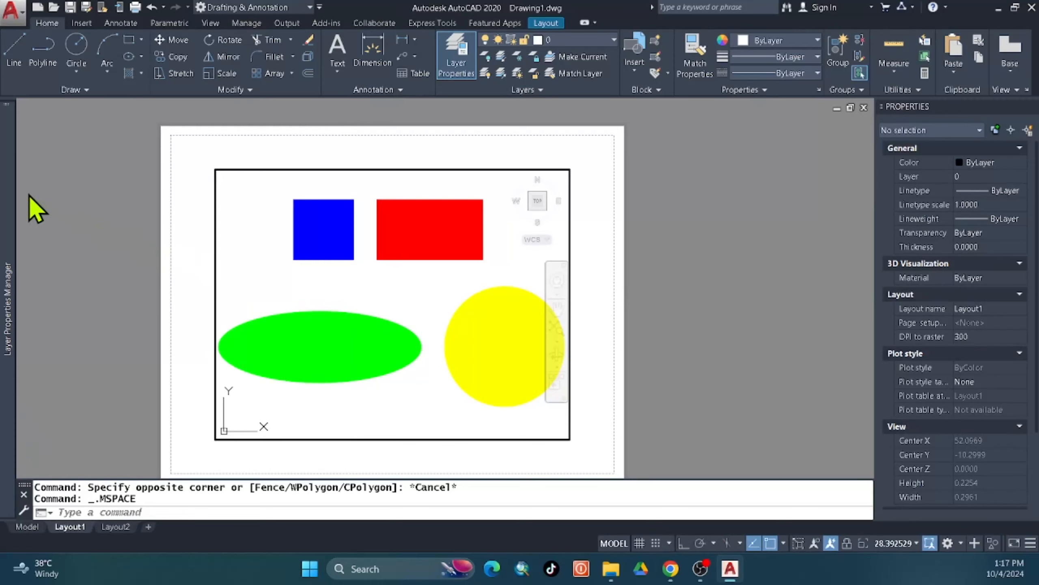
Save a new layer state named 'lyout 1' in the Layer States Manager and open it for editing.
mouse_move(14, 190)
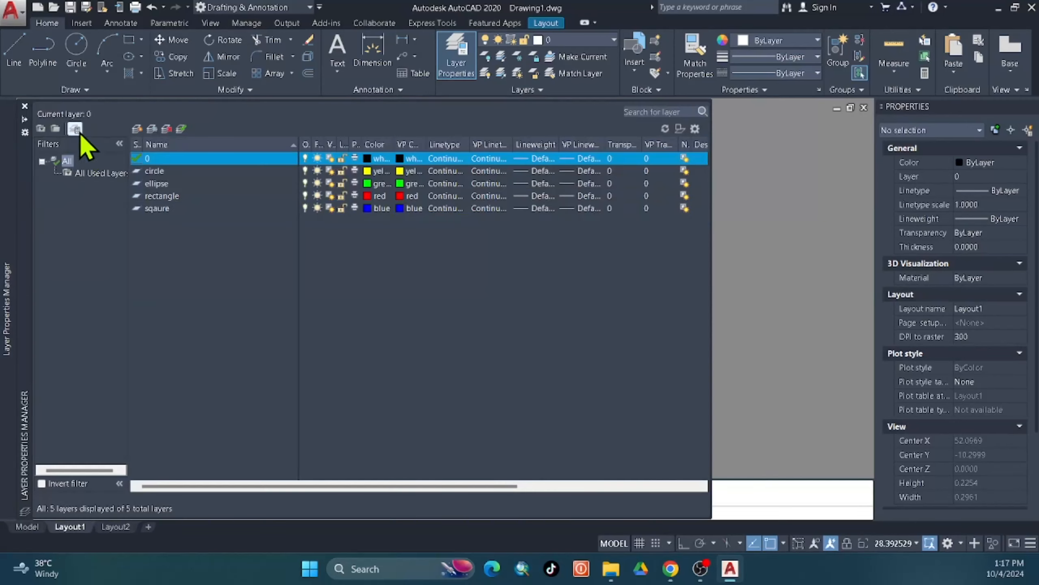
click(77, 131)
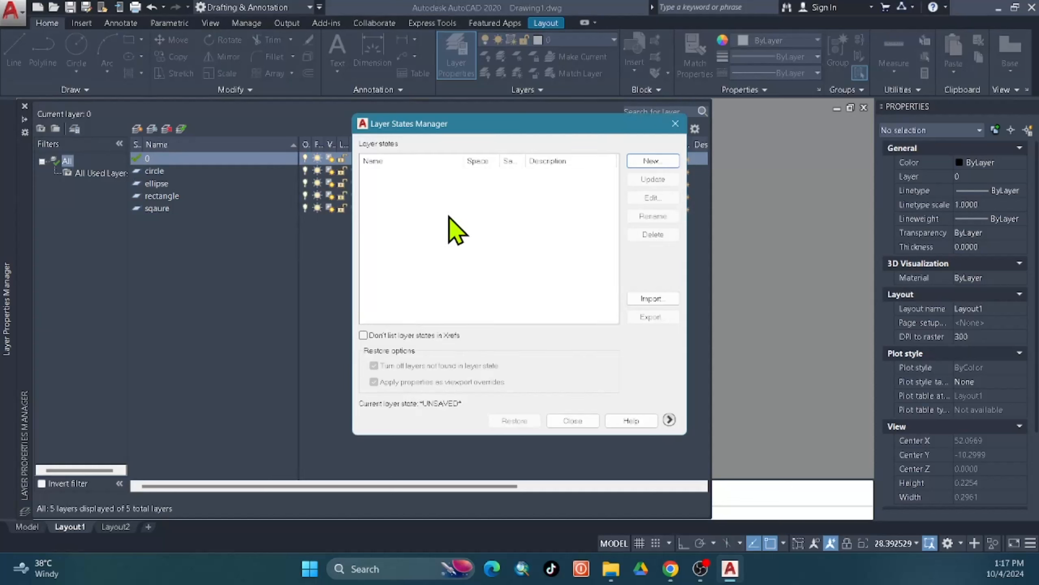
click(652, 163)
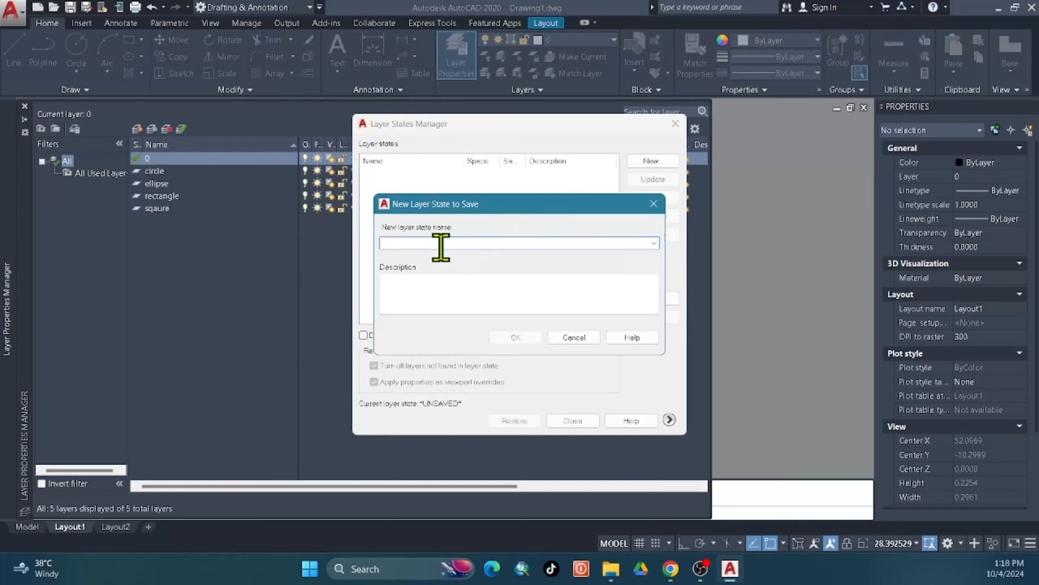
text(lyout 1)
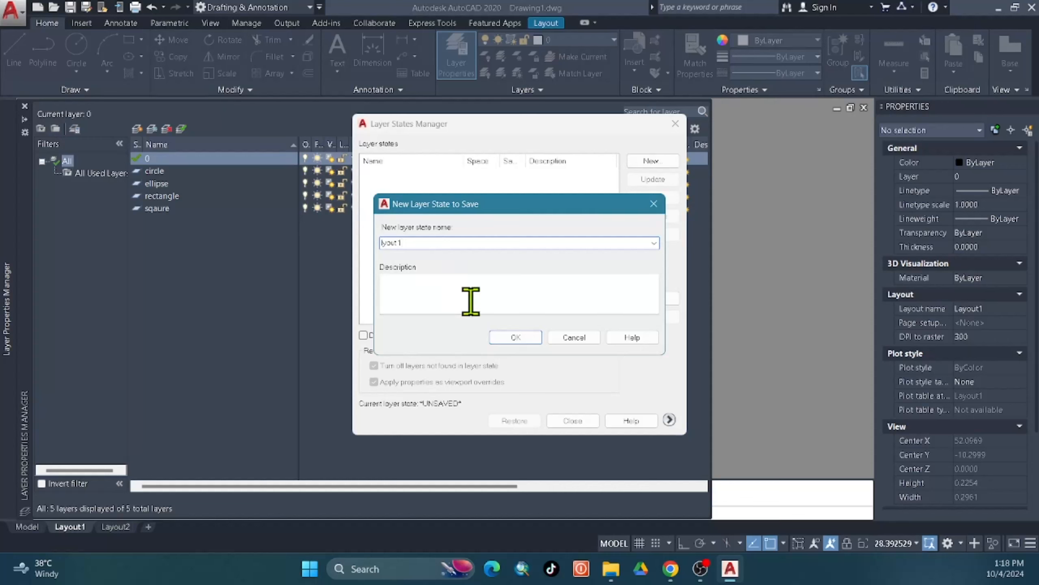
click(516, 339)
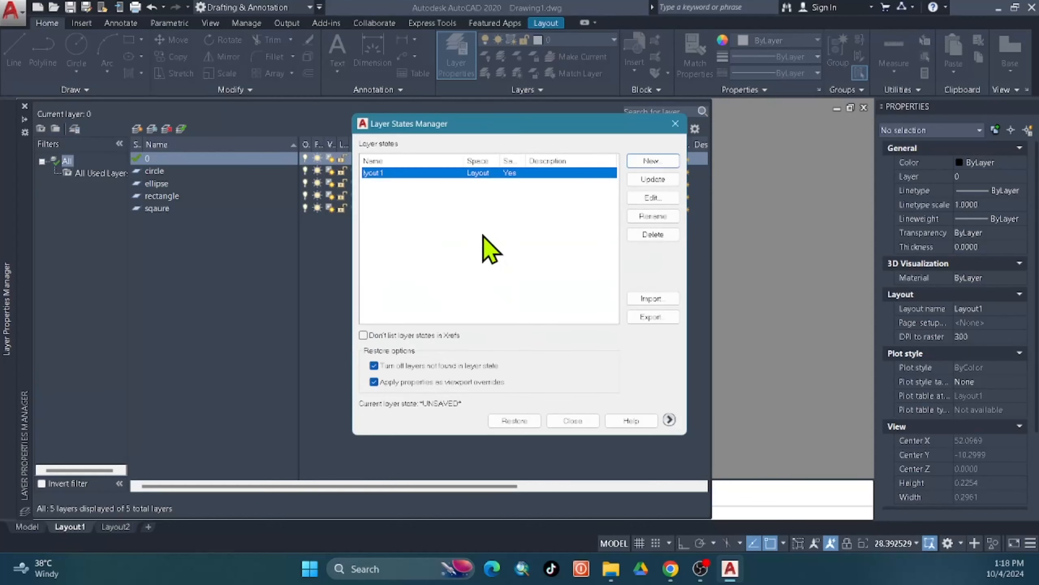
click(654, 199)
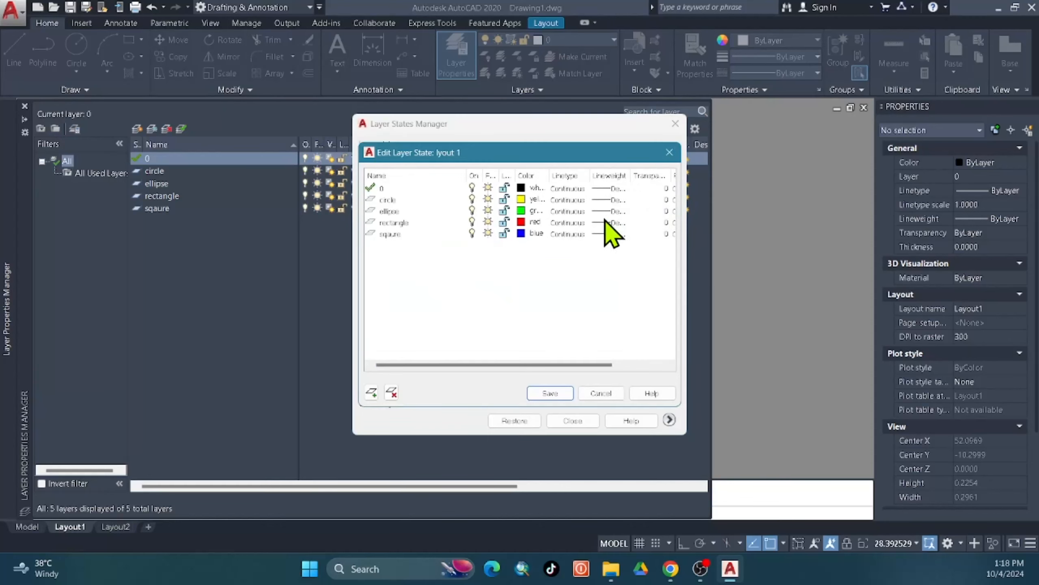
Set the circle, ellipse, rectangle and sqaure layers to grey colour 250 in the state.
click(388, 202)
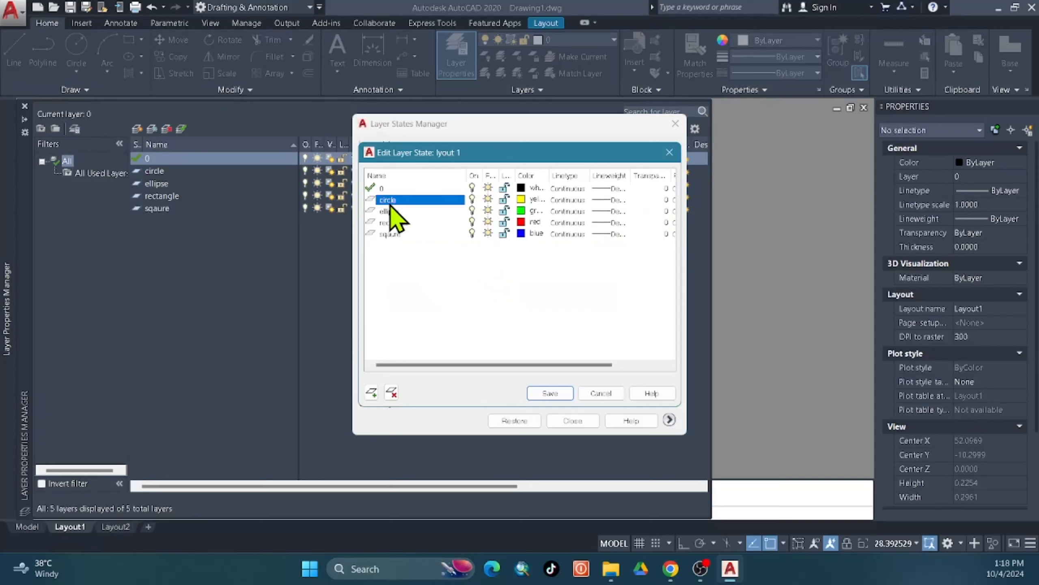
shift+click(400, 235)
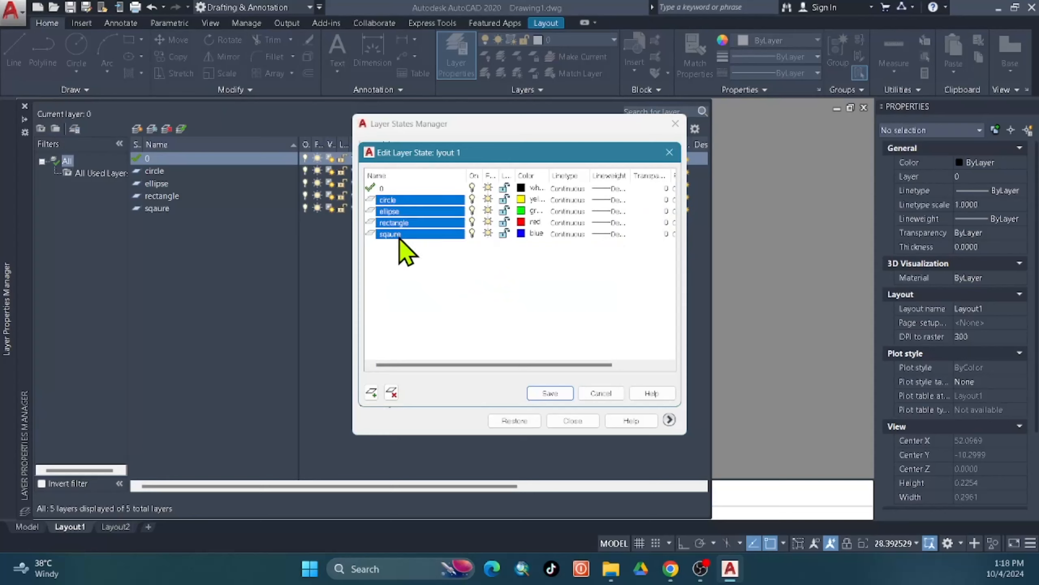
click(525, 222)
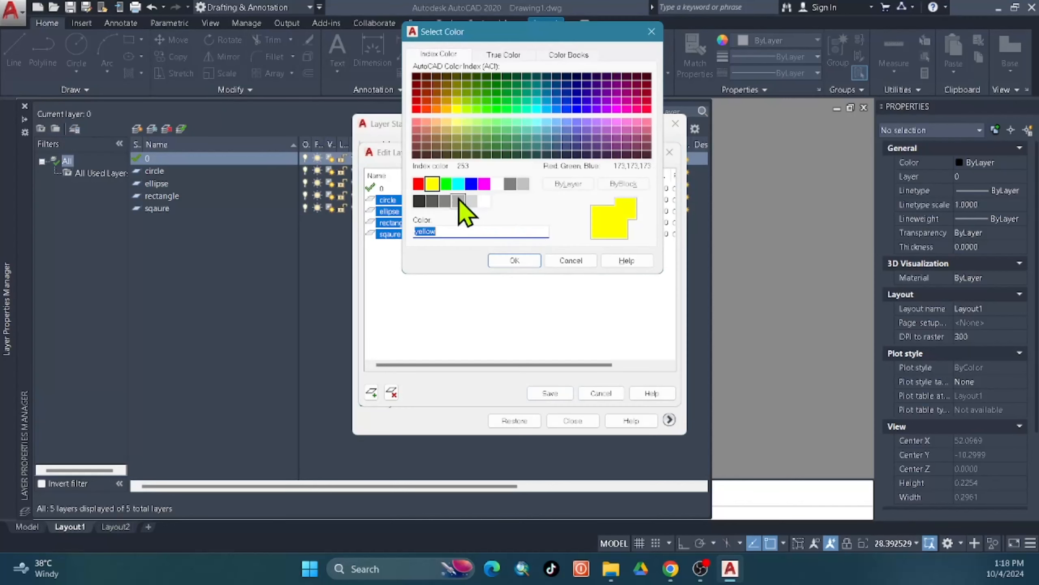
click(419, 202)
click(515, 259)
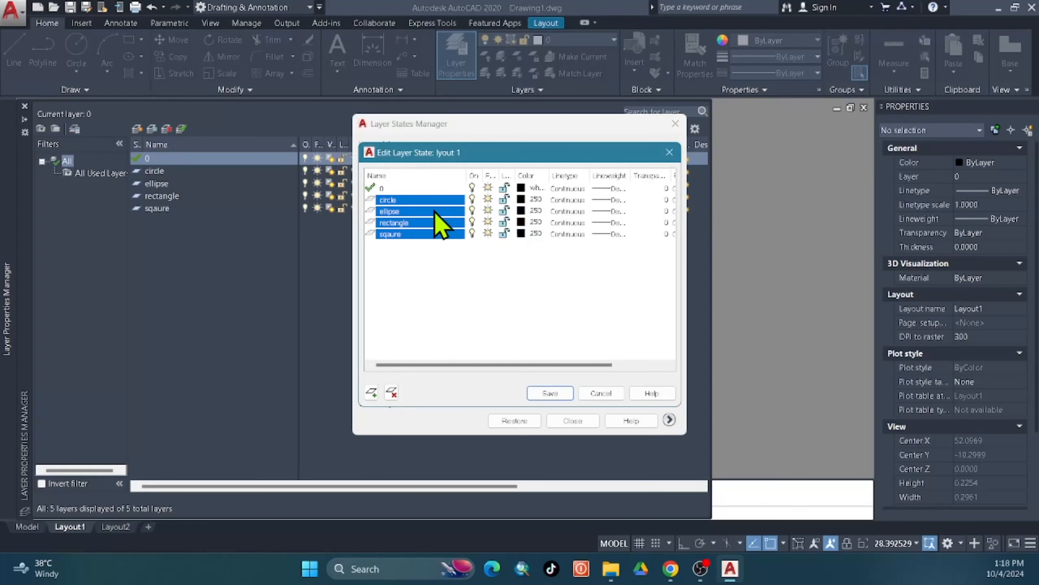
Cancel further colour changes to the circle layer and close Edit Layer State without saving.
click(422, 201)
click(521, 200)
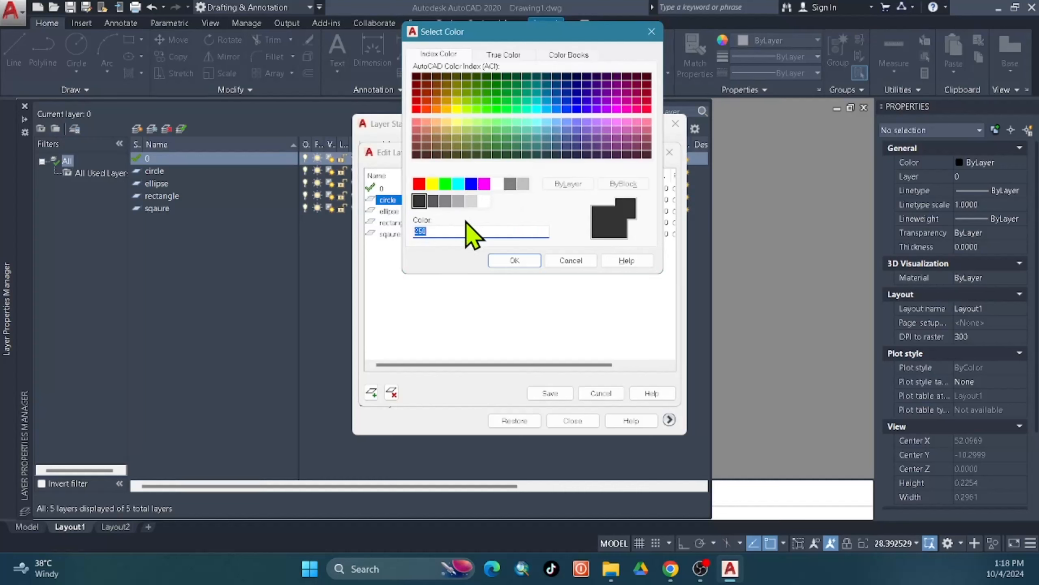
click(566, 261)
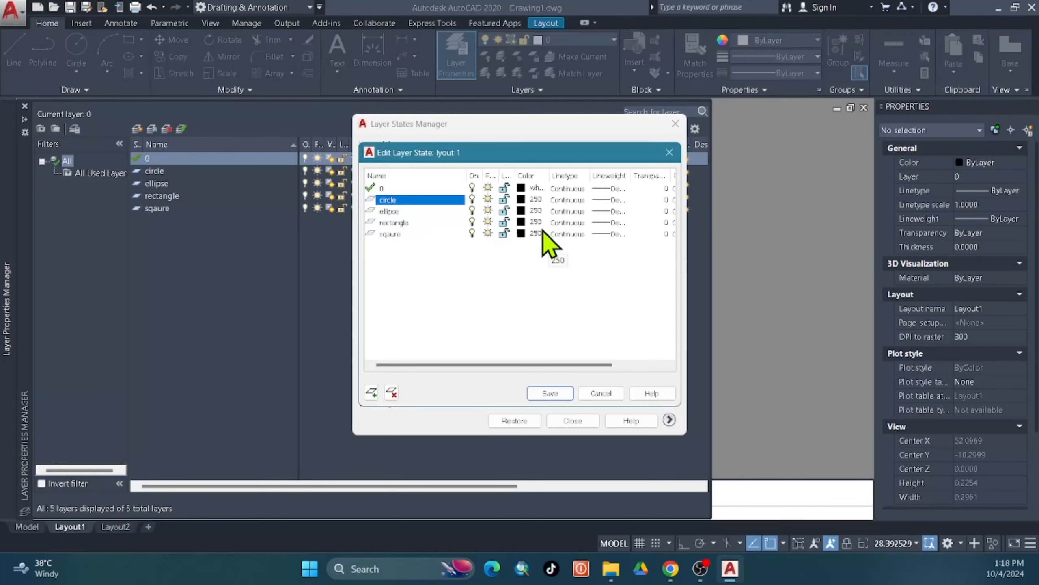
click(532, 200)
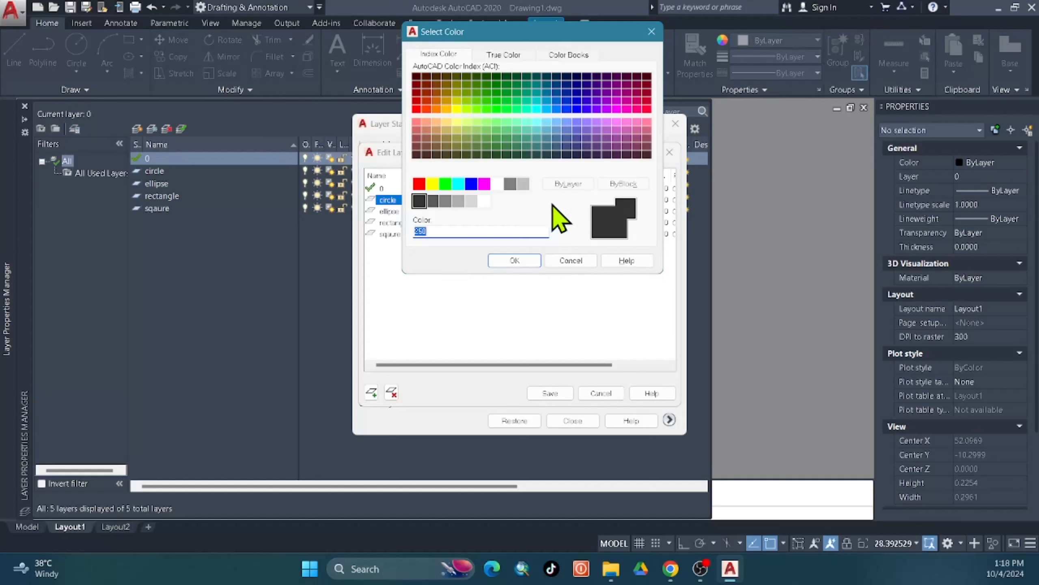
click(580, 263)
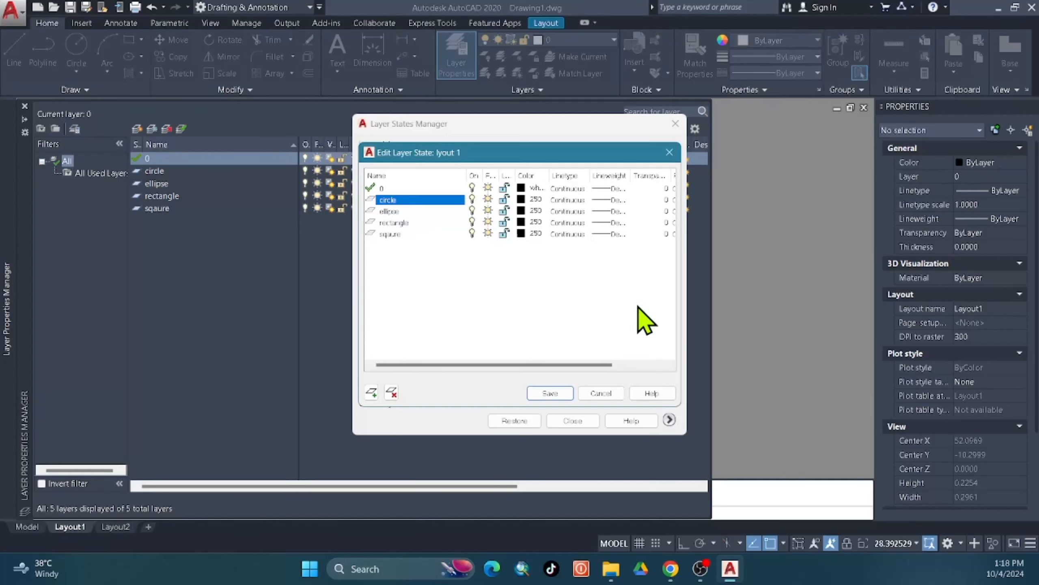
key(Escape)
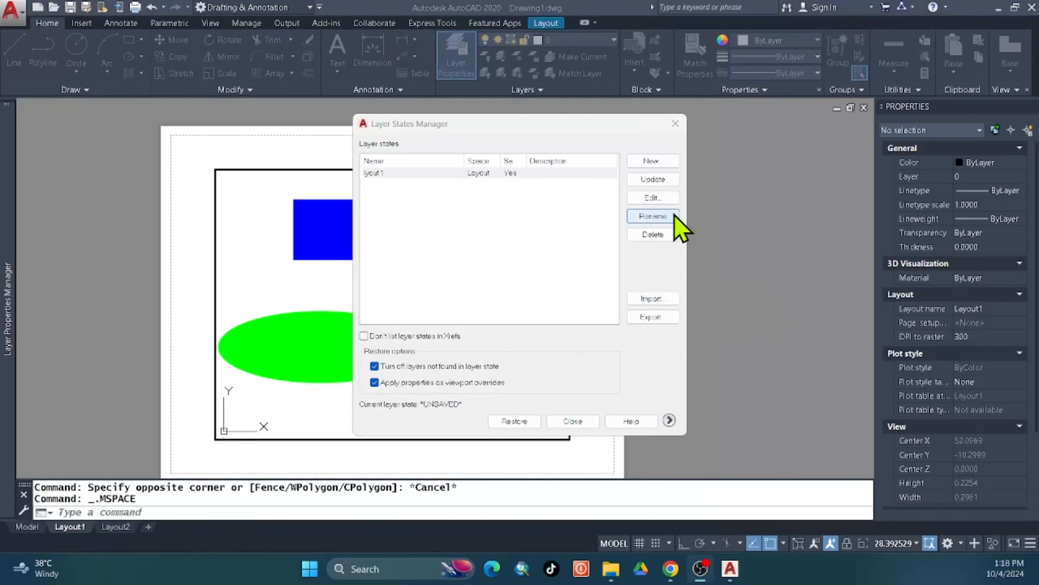
Edit the lyout 1 state so the ellipse, rectangle and sqaure layers use grey 250, then save it.
click(657, 198)
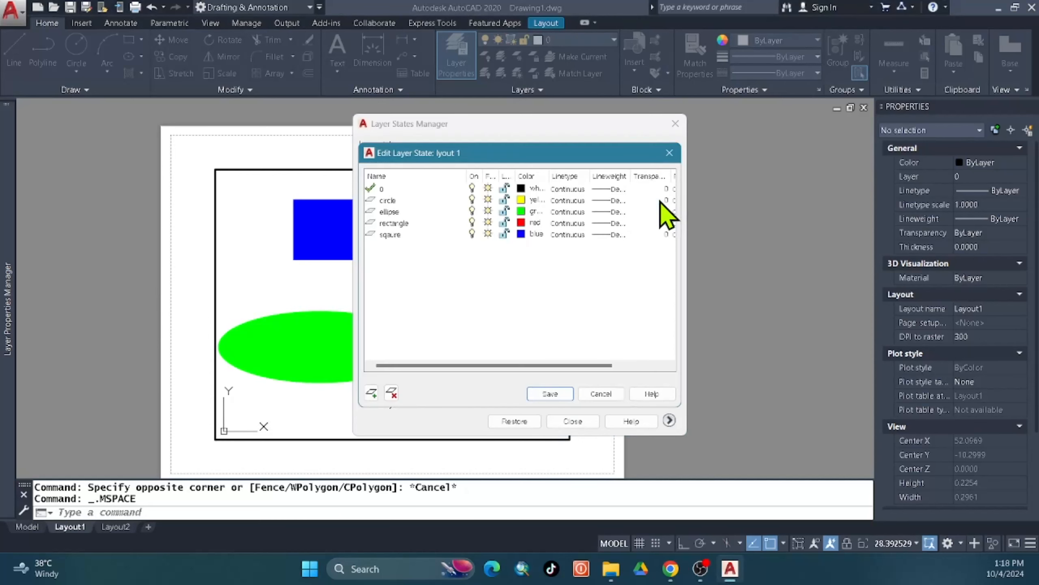
click(387, 212)
shift+click(387, 235)
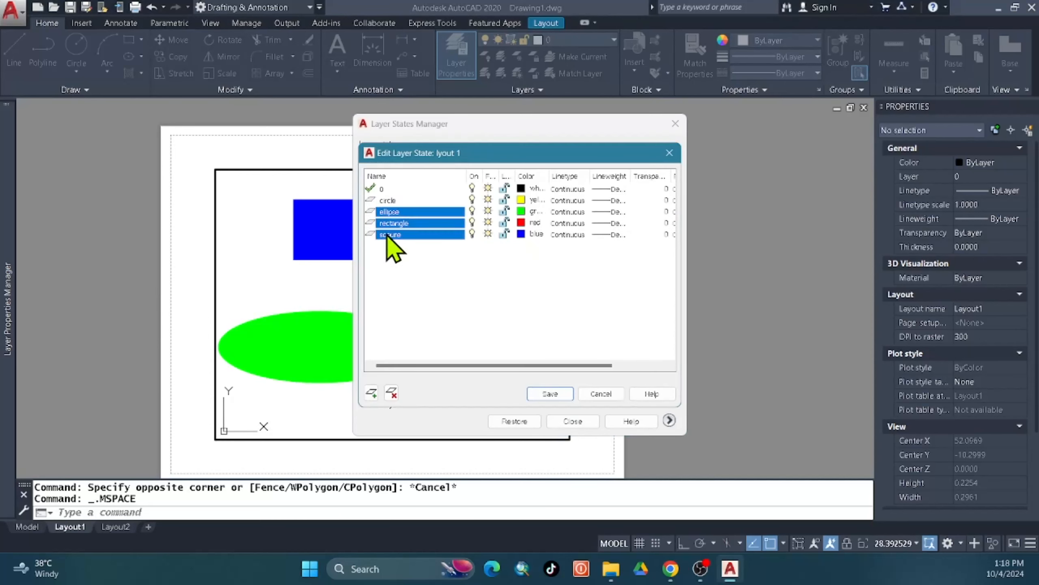
click(521, 233)
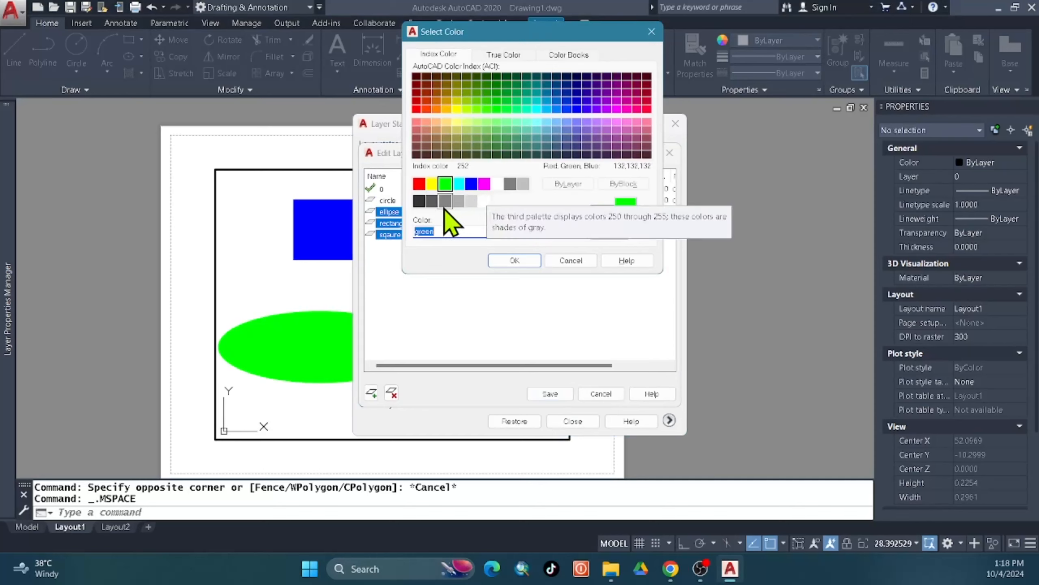
click(419, 200)
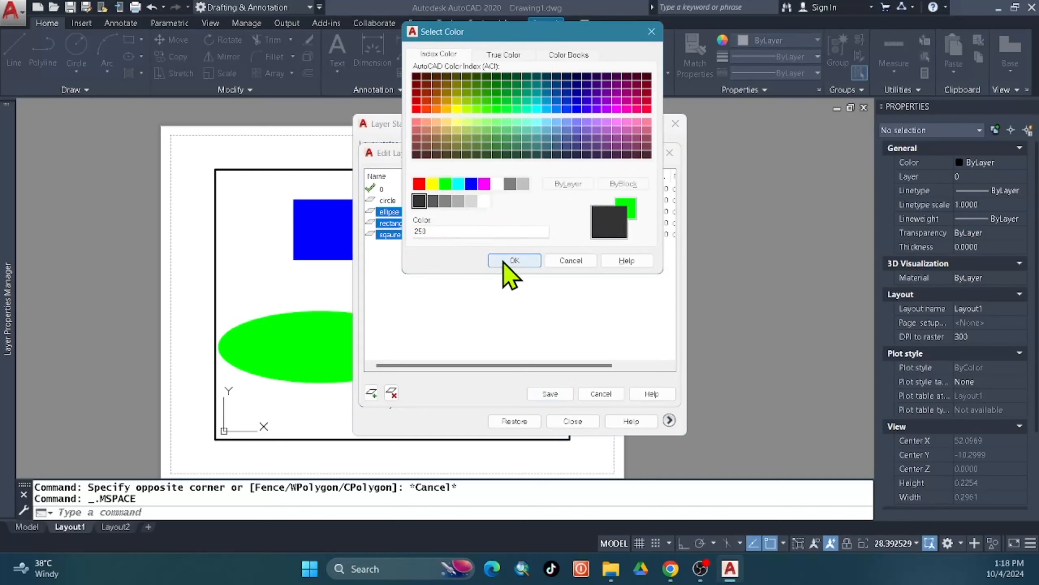
click(514, 260)
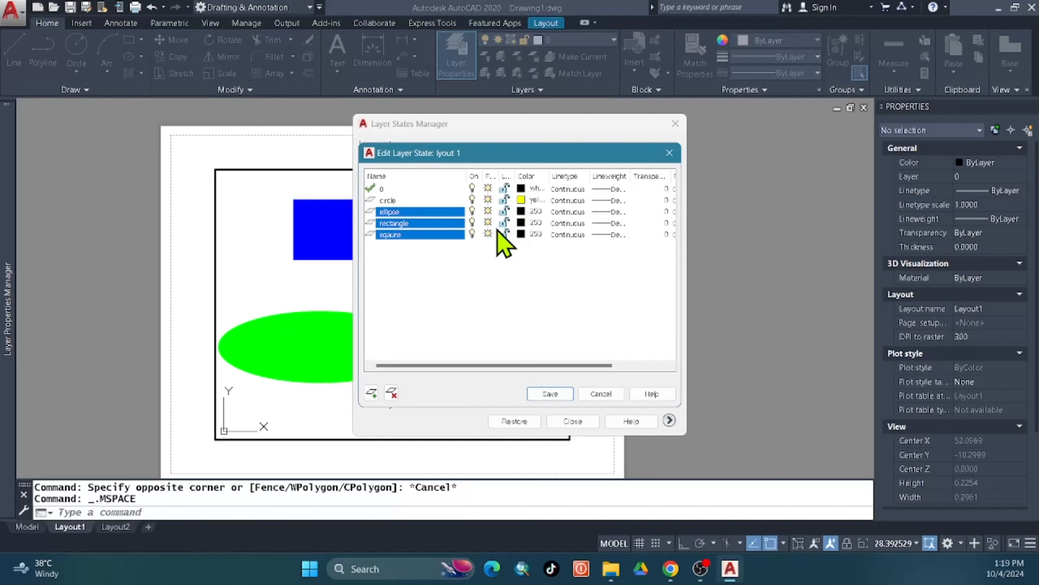
click(557, 394)
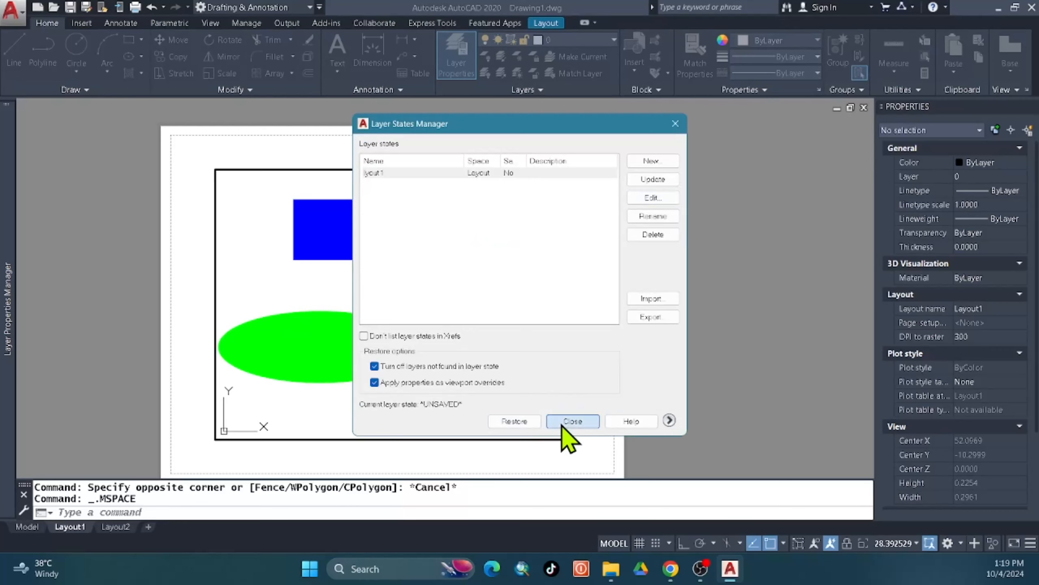
click(571, 421)
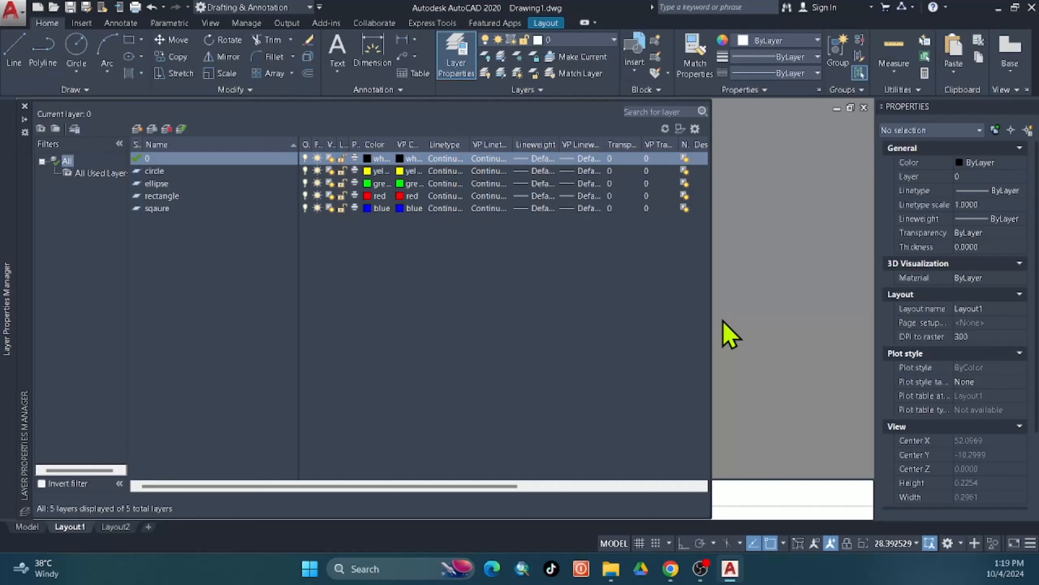
Restore the lyout 1 layer state inside Layout1's viewport, darkening the ellipse and rectangles.
double_click(724, 320)
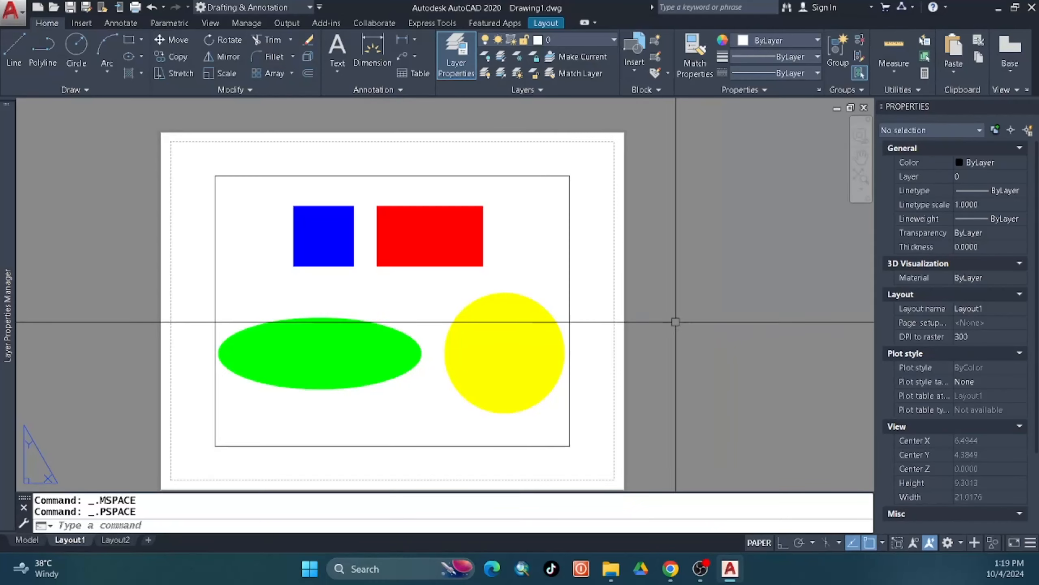
double_click(455, 290)
mouse_move(23, 202)
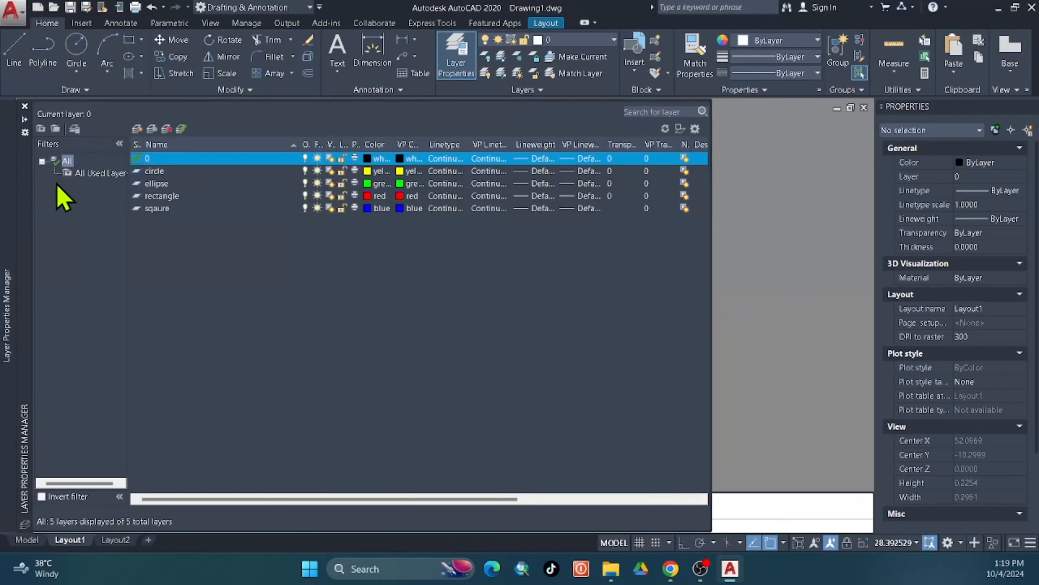
click(76, 129)
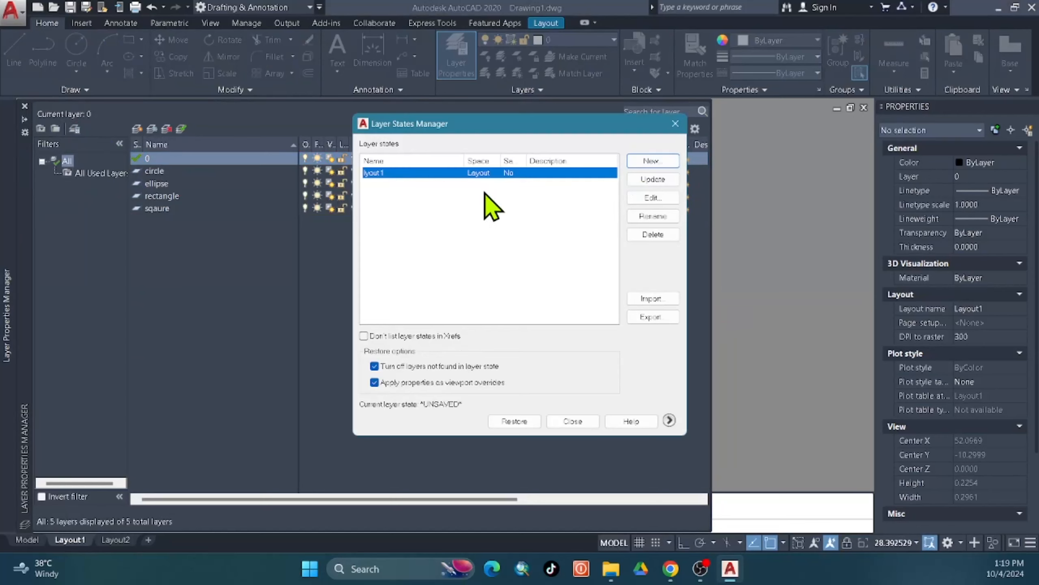
double_click(451, 181)
Return to paper space and move to the Layout2 sheet.
double_click(786, 418)
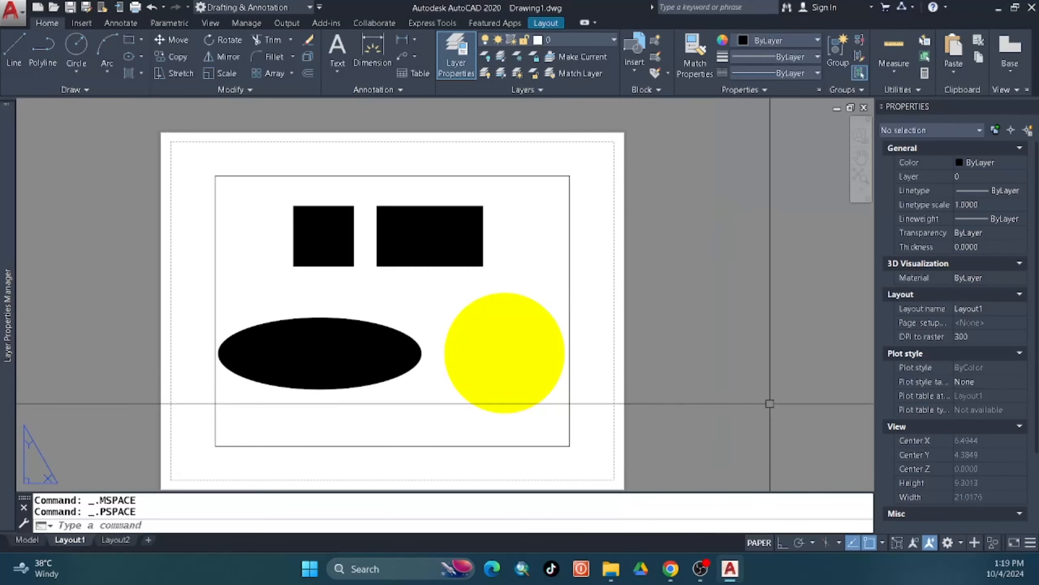
middle_drag(583, 413, 617, 349)
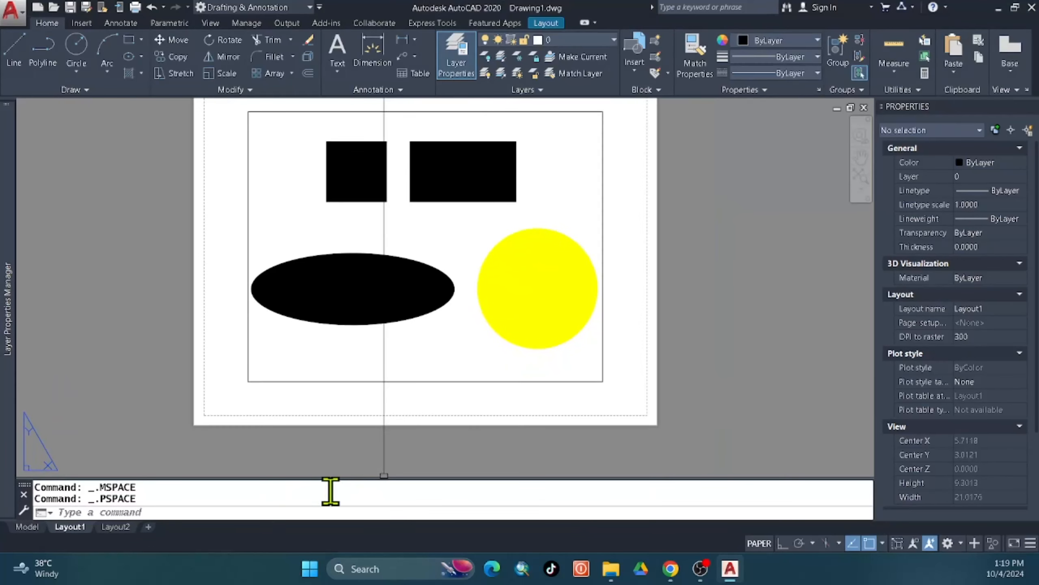
click(116, 526)
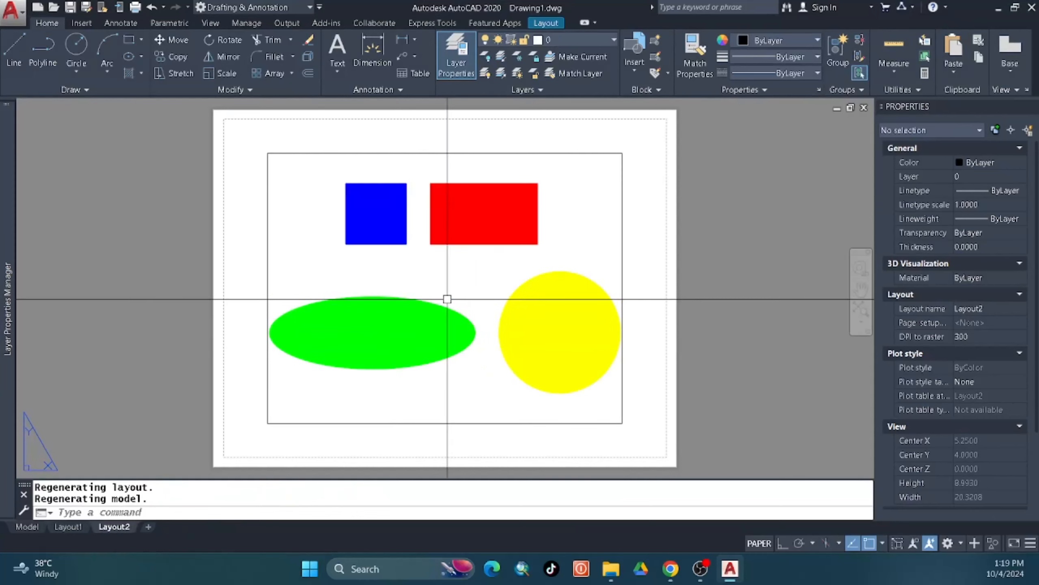
Create a new layer state named 'layout 2'.
mouse_move(6, 228)
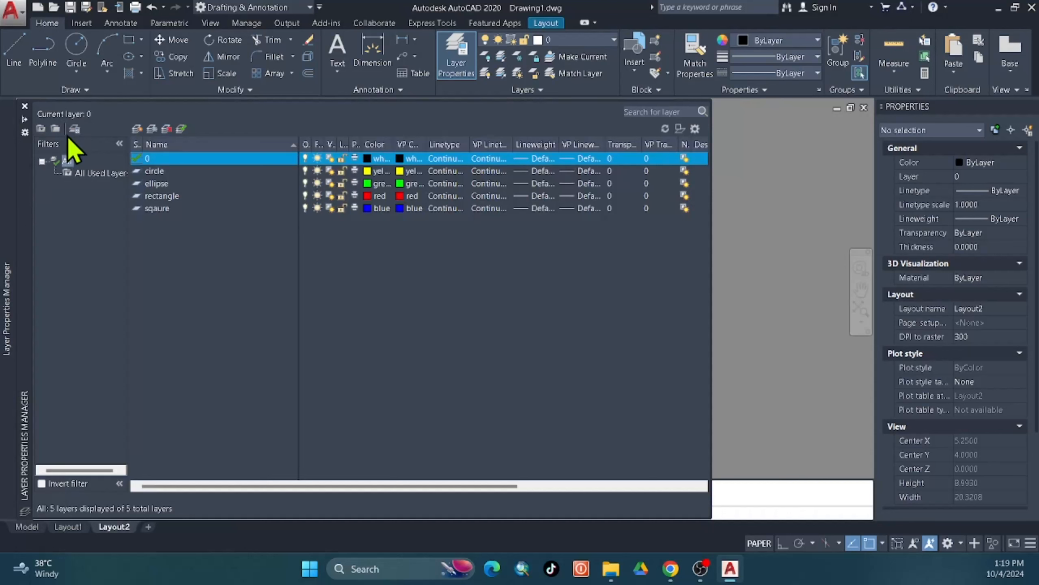
click(74, 129)
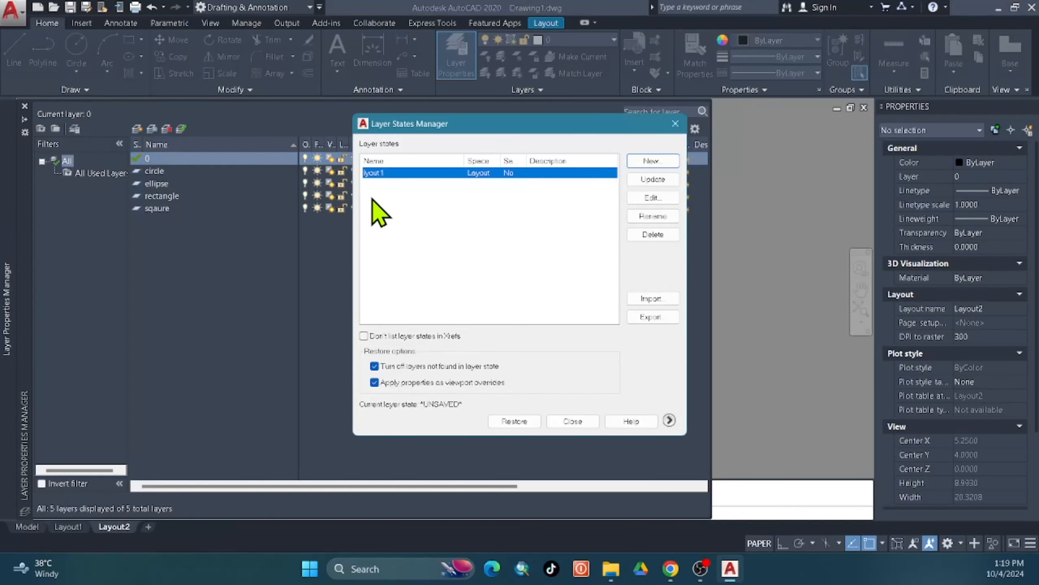
click(650, 163)
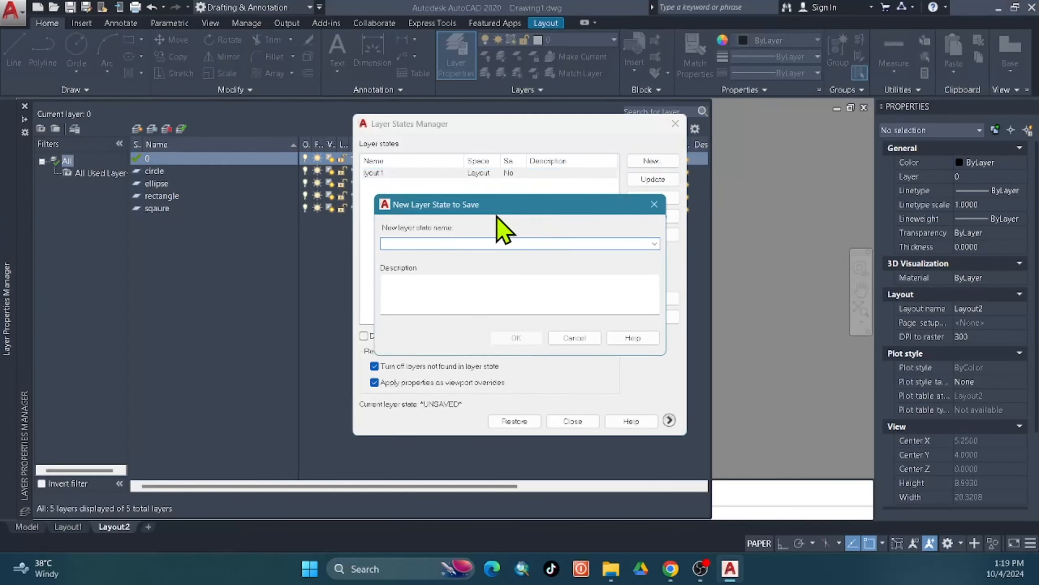
text(layout 2)
click(528, 334)
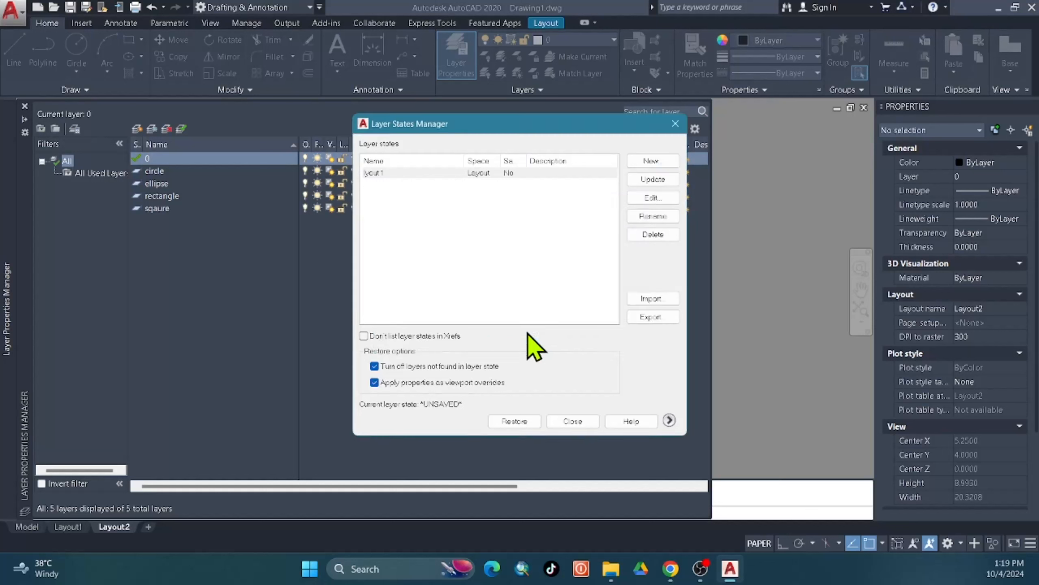
Colour the circle, ellipse, rectangle and sqaure layers blue in layout 2 and save the state.
click(649, 198)
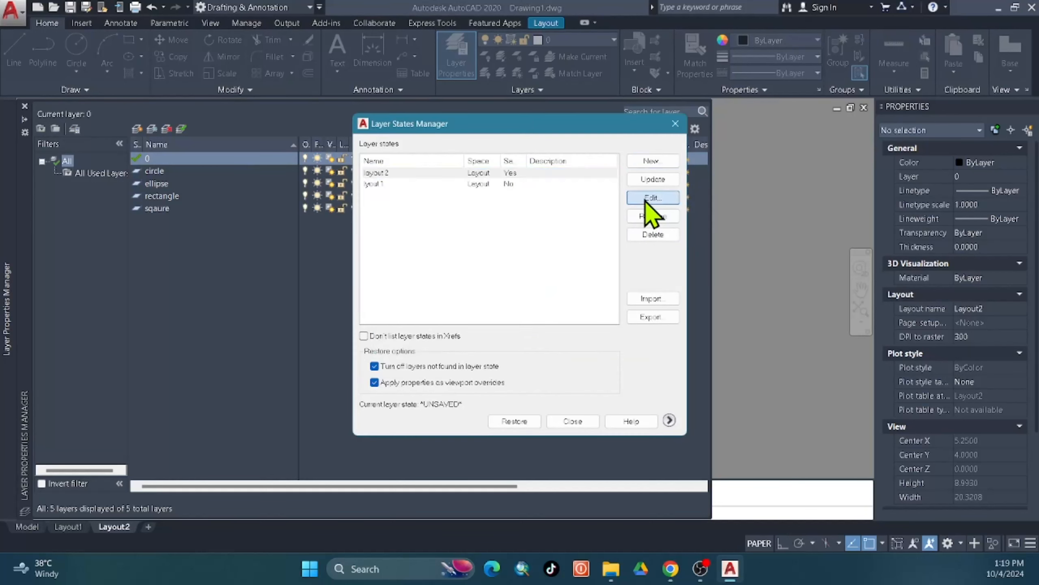
drag(390, 235, 392, 197)
click(520, 209)
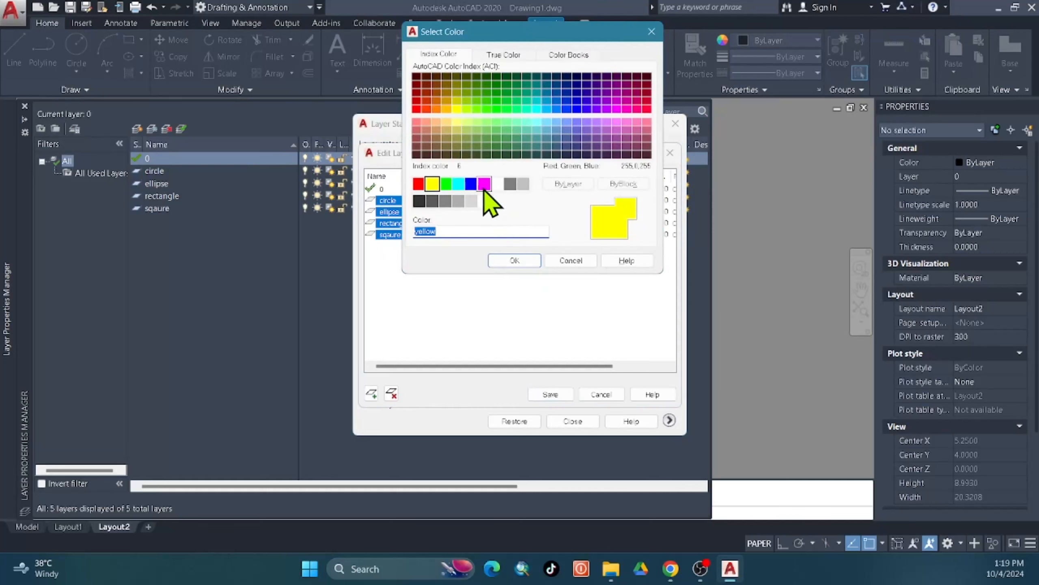
click(471, 184)
click(513, 259)
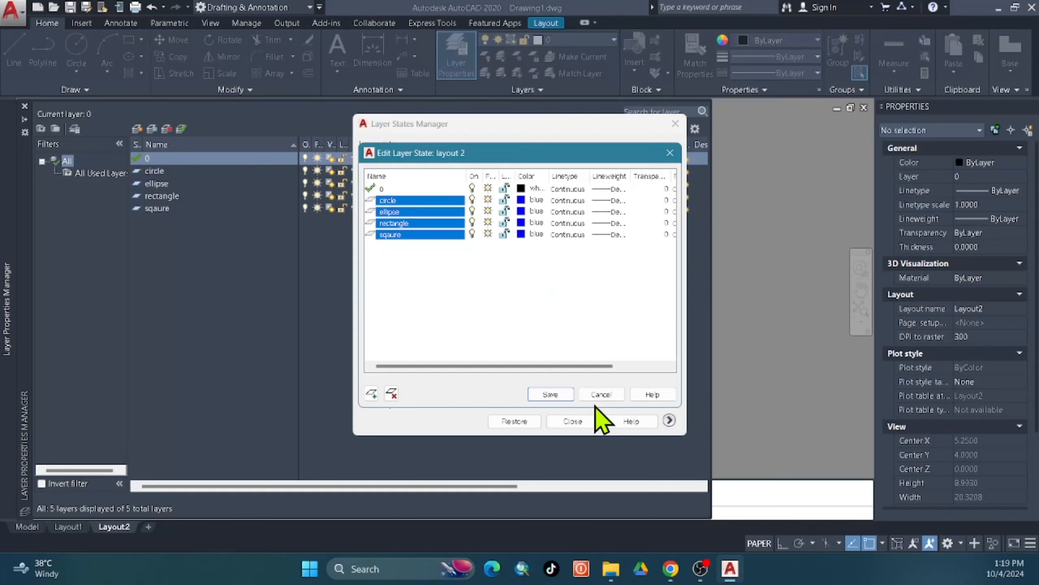
click(564, 391)
Restore the layout 2 state inside Layout2's viewport, turning all shapes blue.
click(585, 423)
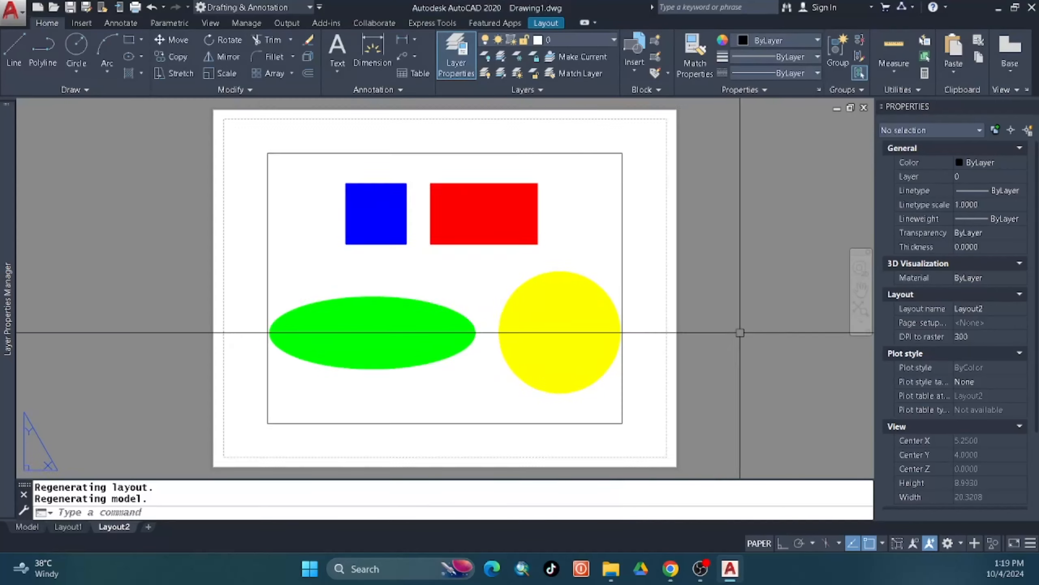
middle_drag(740, 332, 766, 324)
double_click(509, 272)
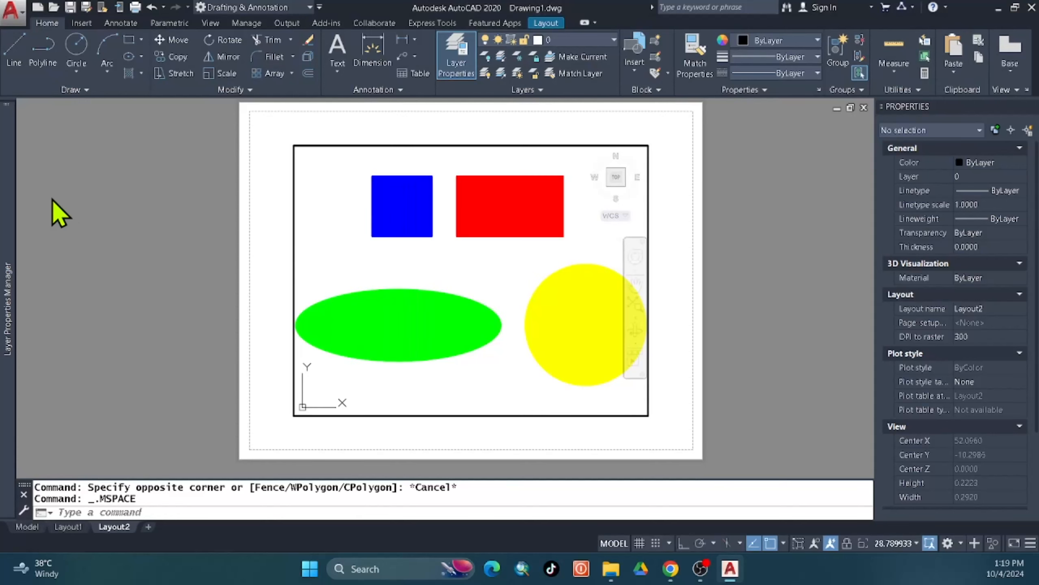
mouse_move(17, 183)
click(75, 129)
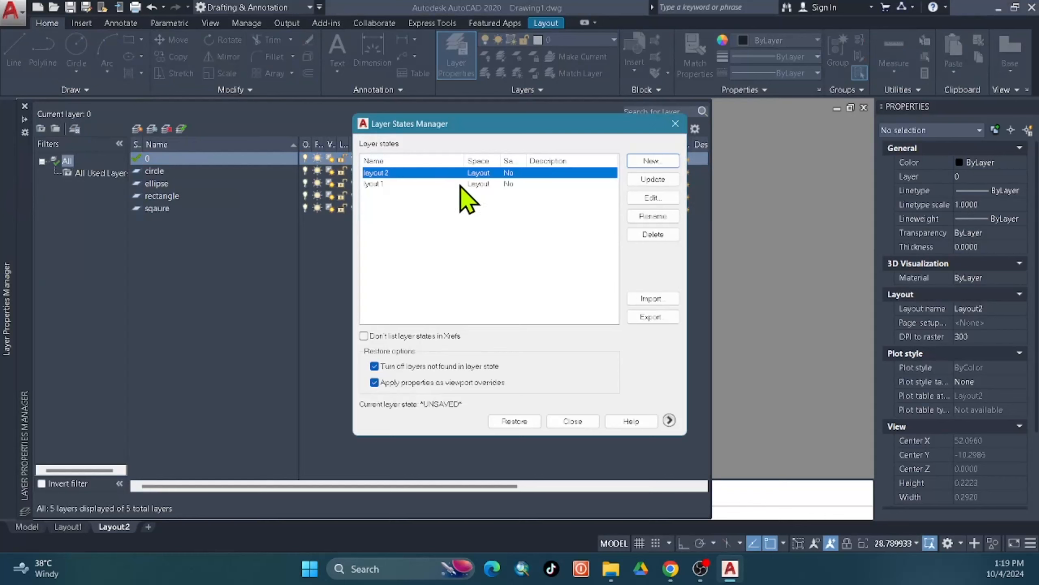
double_click(501, 173)
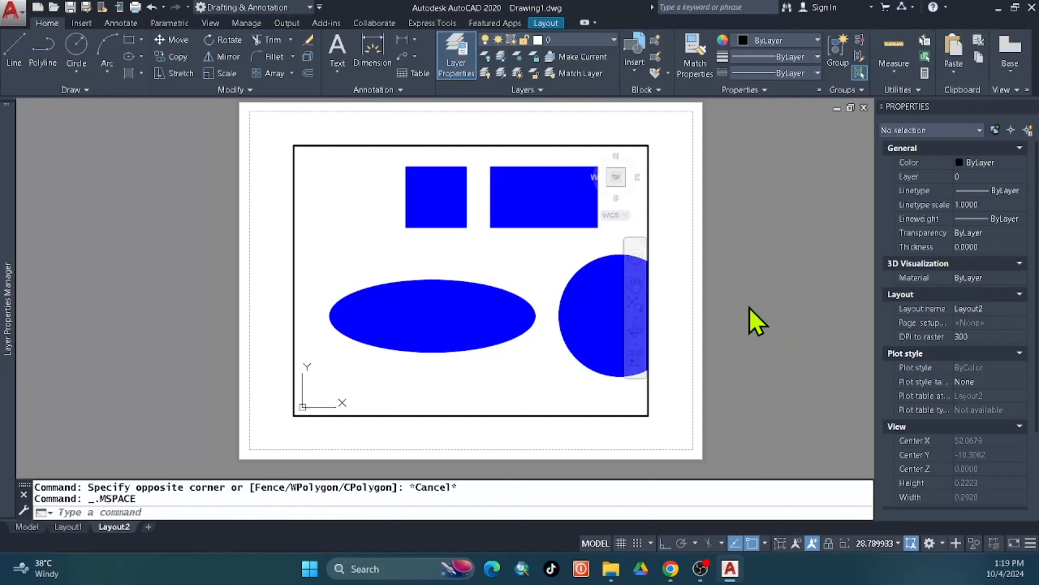
Return to paper space, then re-enter the viewport and shift the shapes' view left.
double_click(749, 307)
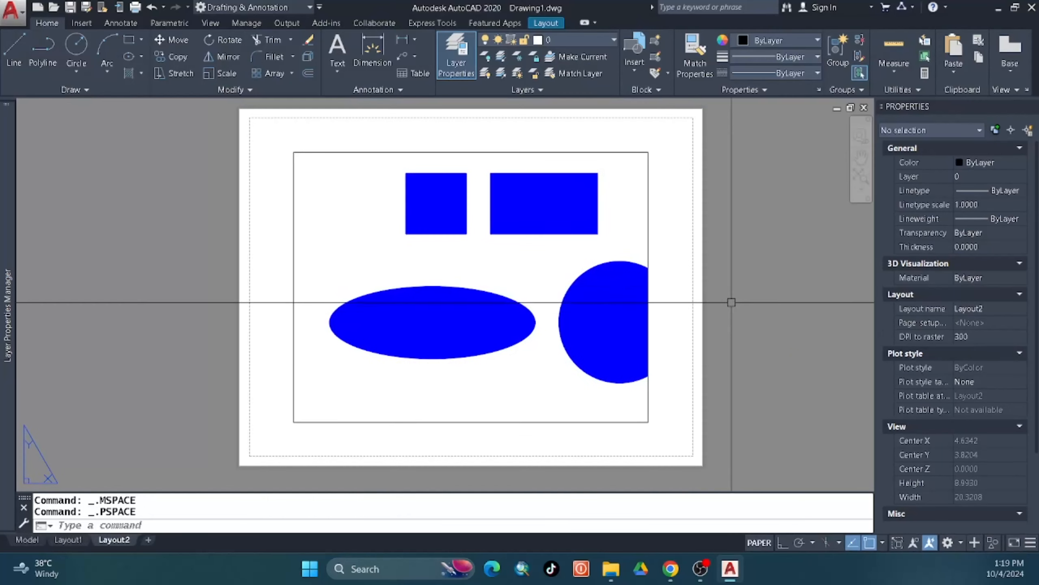
click(394, 356)
double_click(402, 376)
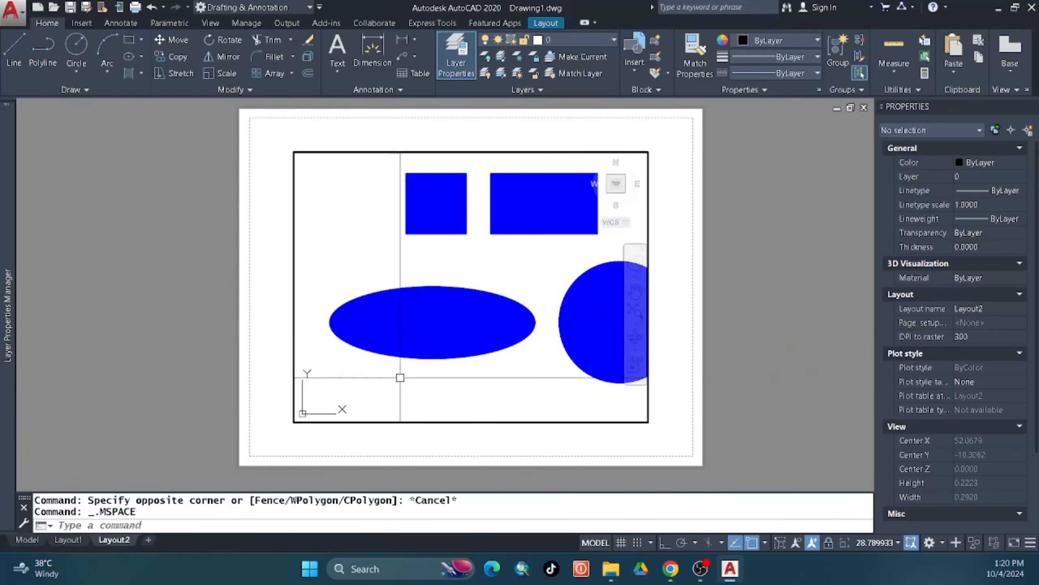
mouse_move(401, 376)
middle_down()
mouse_move(344, 390)
mouse_move(394, 368)
middle_up()
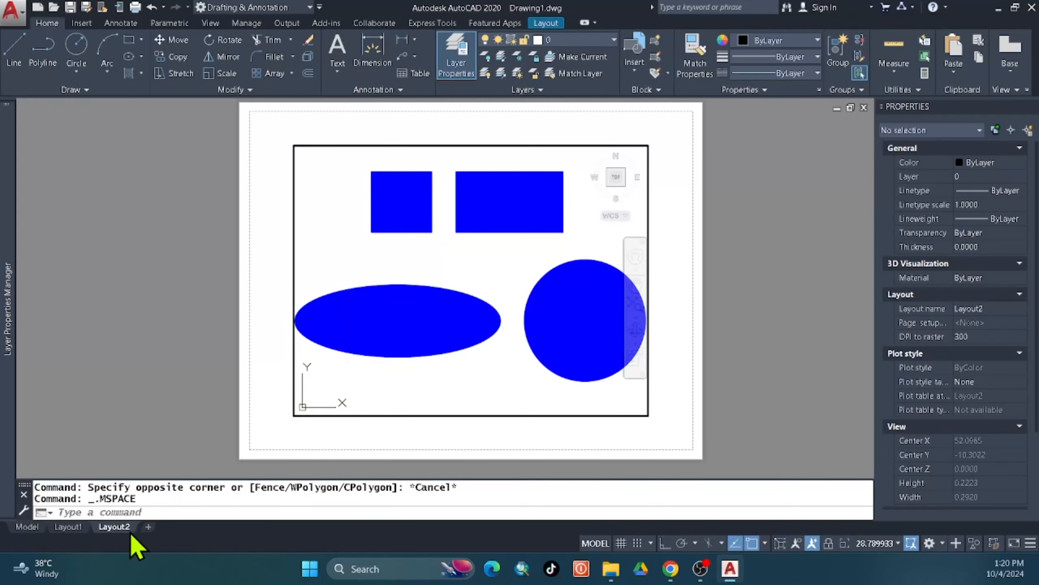
Compare Layout1 with model space, zooming to fit all shapes in the model view.
click(68, 527)
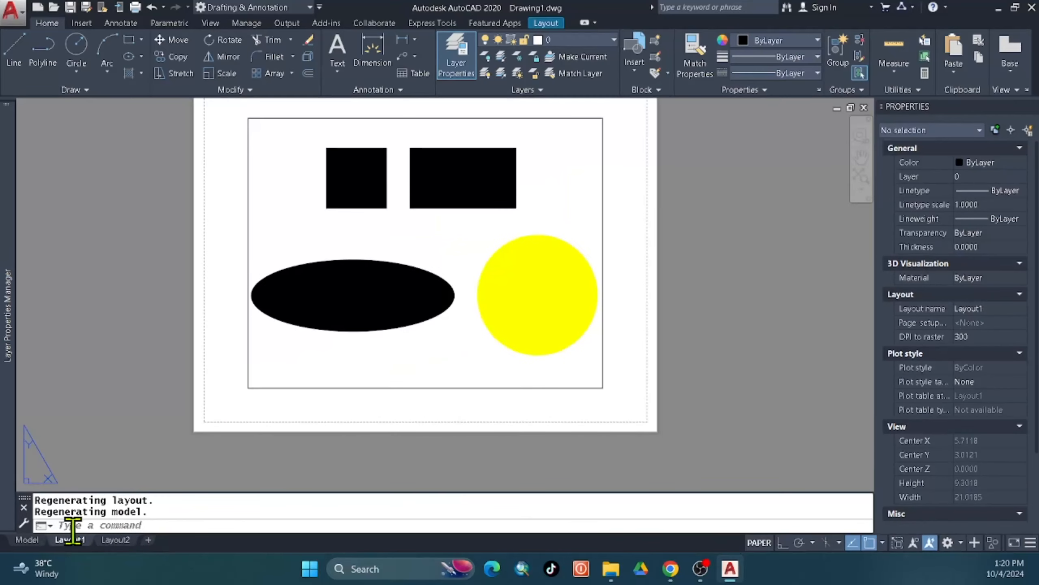
click(26, 540)
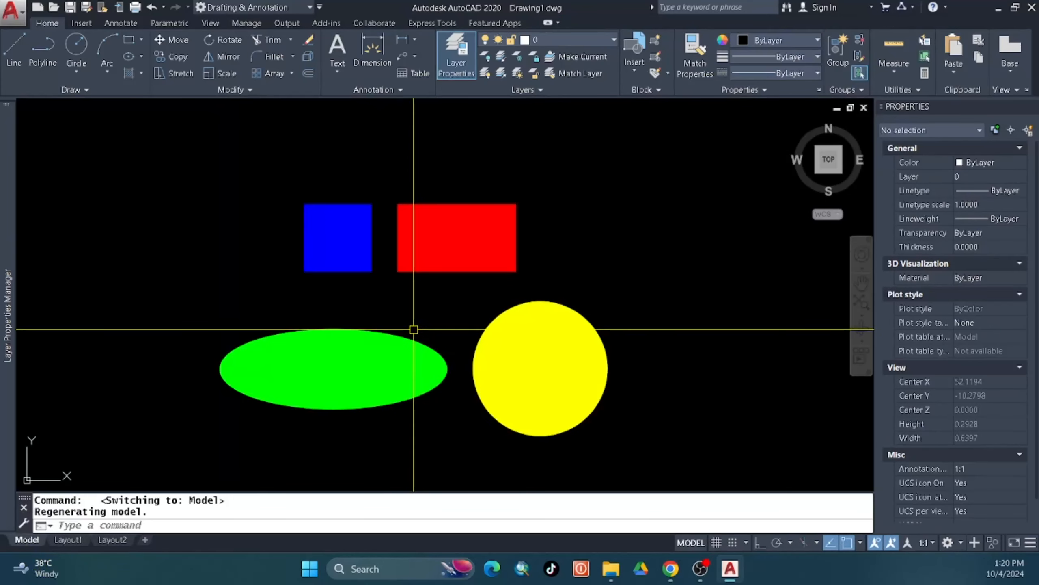
middle_drag(407, 351, 389, 338)
middle_click(406, 307)
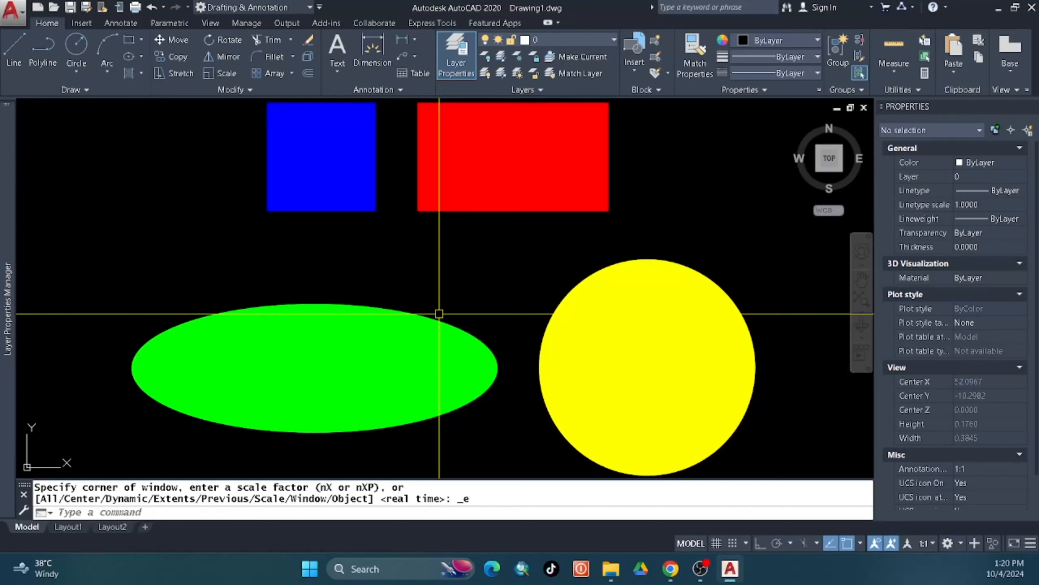
Cycle through Layout1, Layout2 and Model, finishing on Layout1.
click(68, 527)
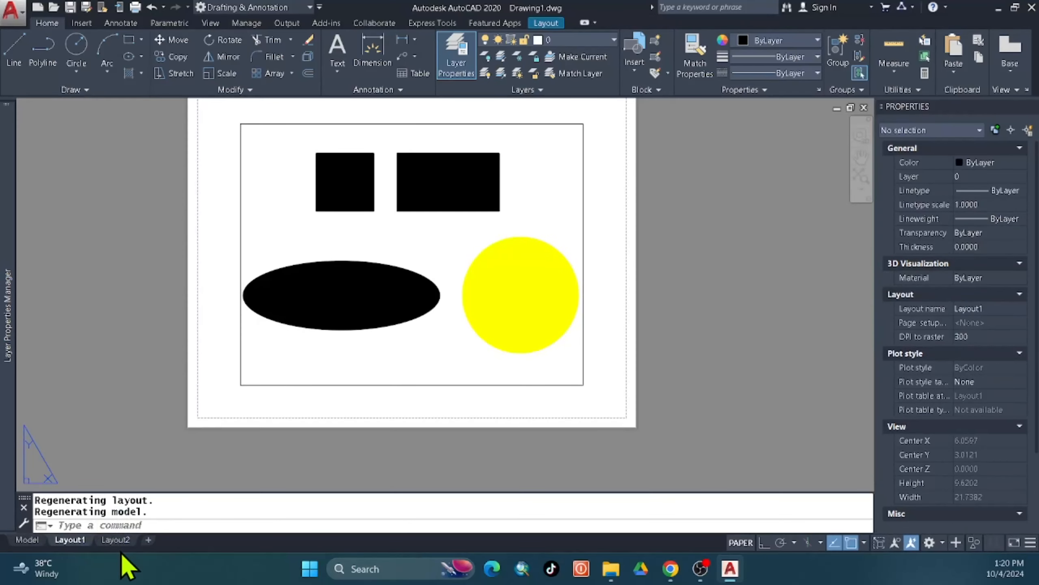
click(115, 540)
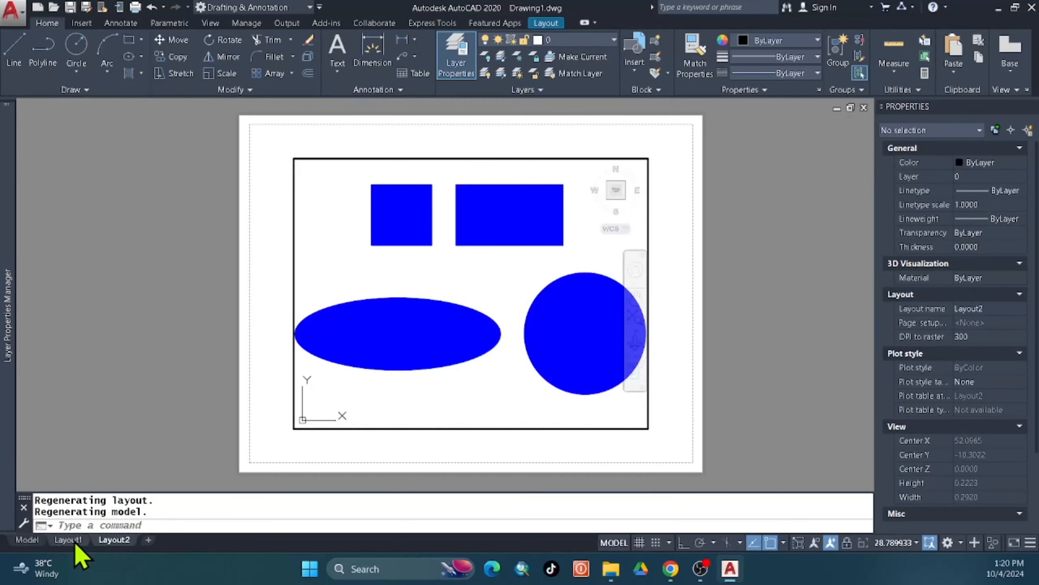
click(29, 541)
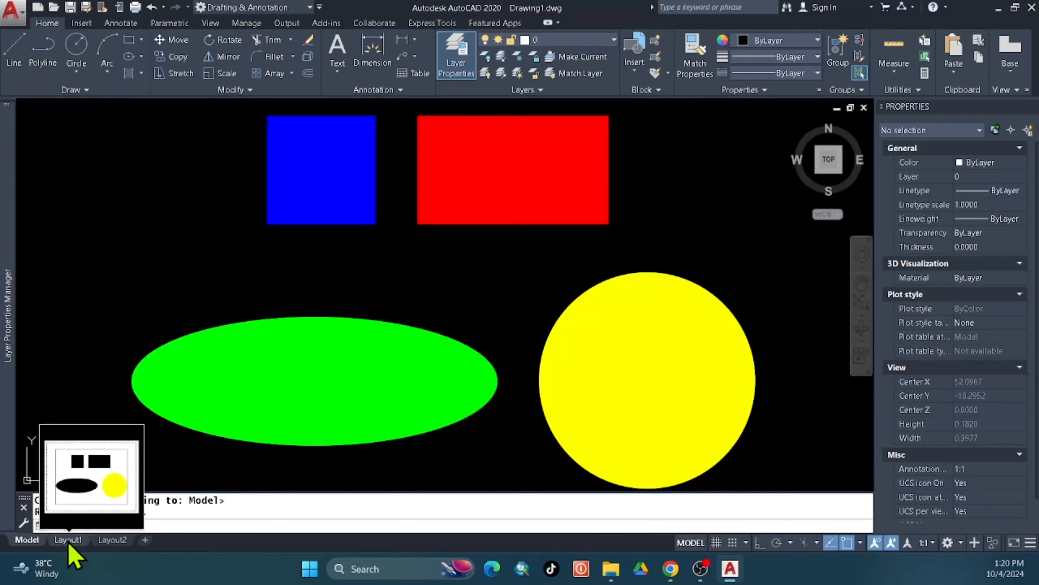
click(68, 540)
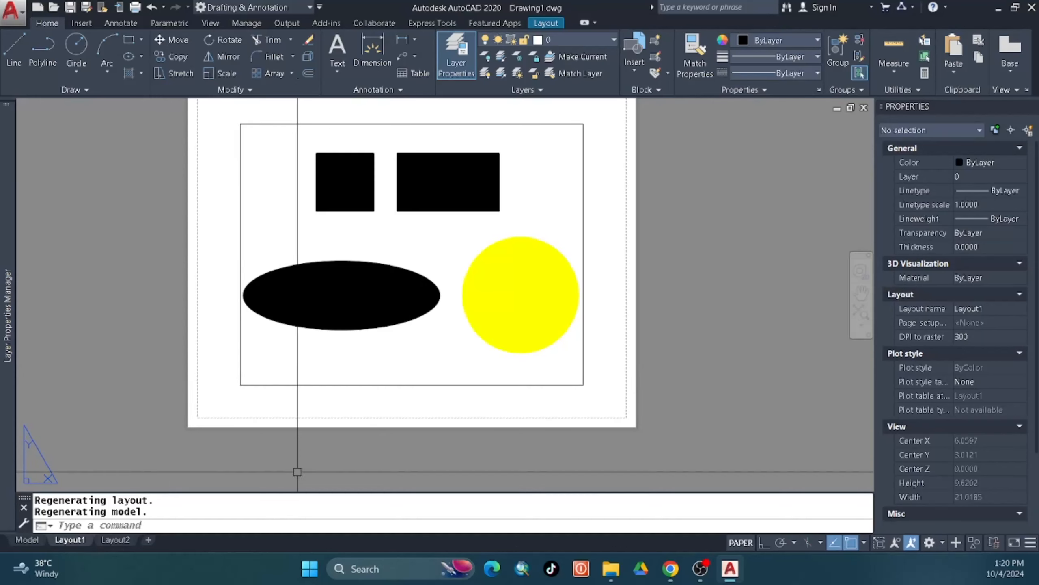
From inside Layout1's viewport, edit and re-save the layout 2 layer state.
double_click(401, 242)
mouse_move(6, 184)
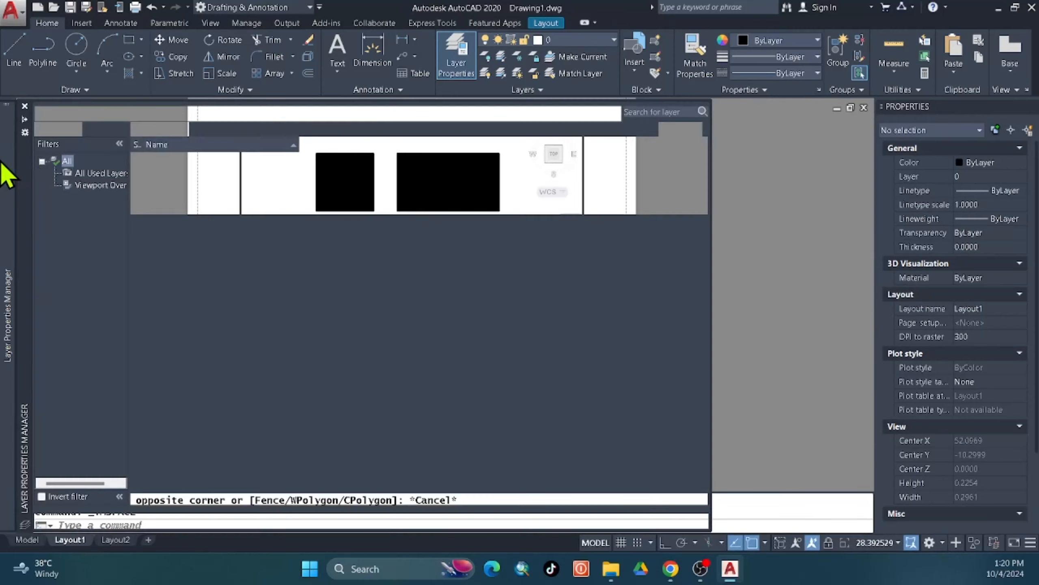
click(82, 131)
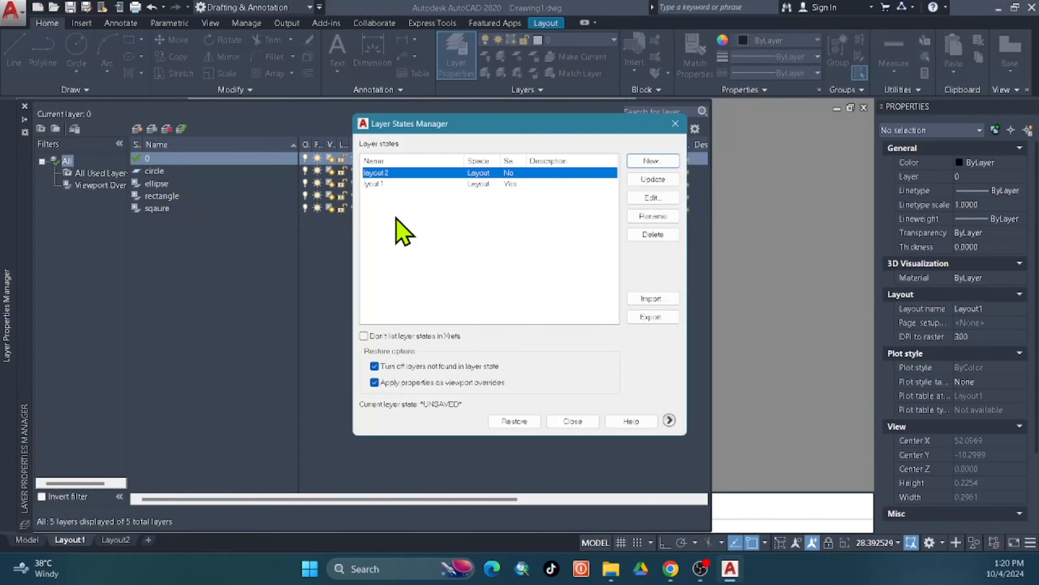
click(661, 193)
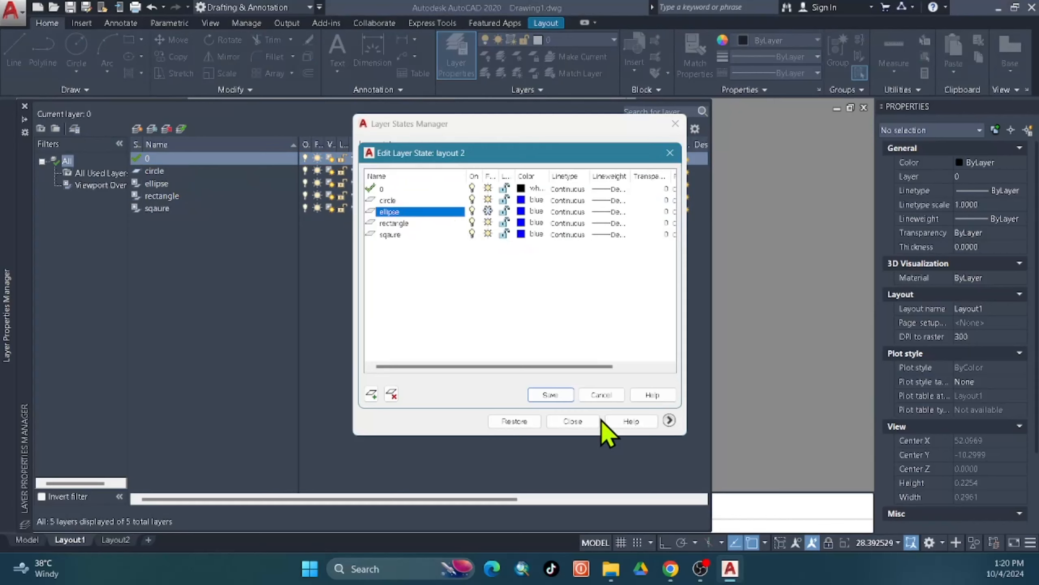
click(550, 395)
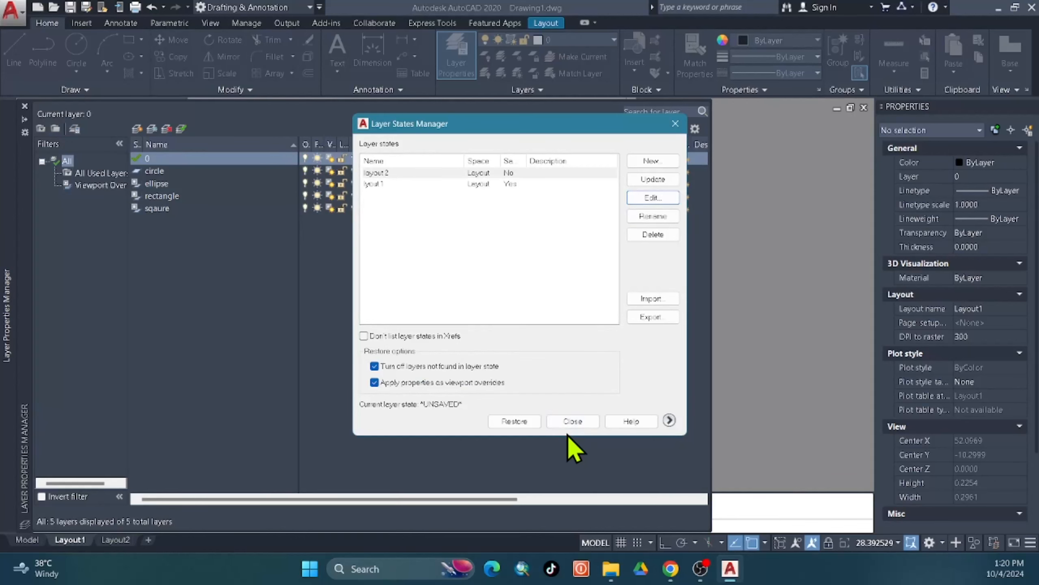
click(572, 421)
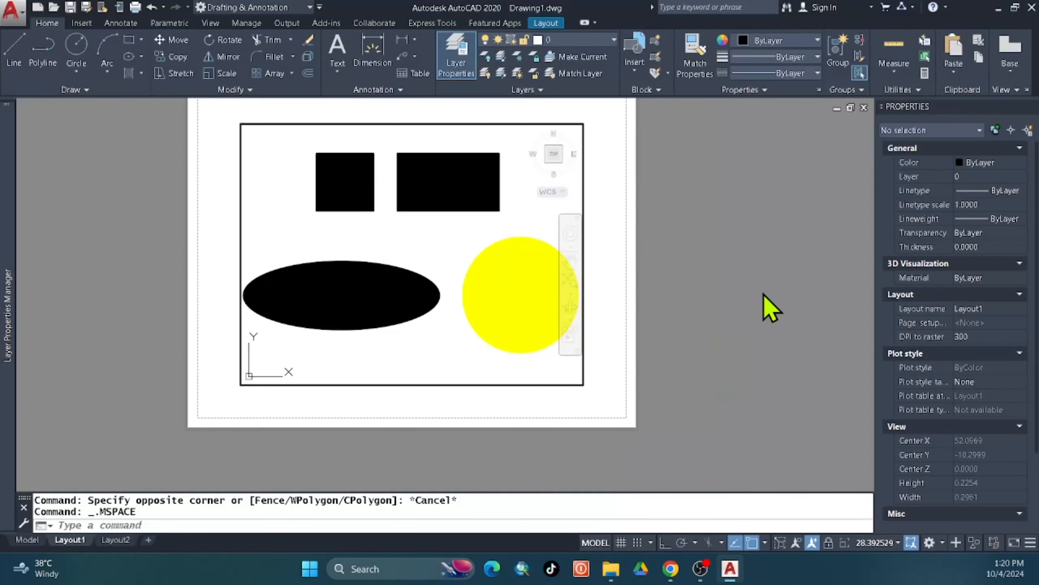
Restore layout 2 in Layout1's viewport so its shapes turn blue, then go to Layout2.
click(437, 267)
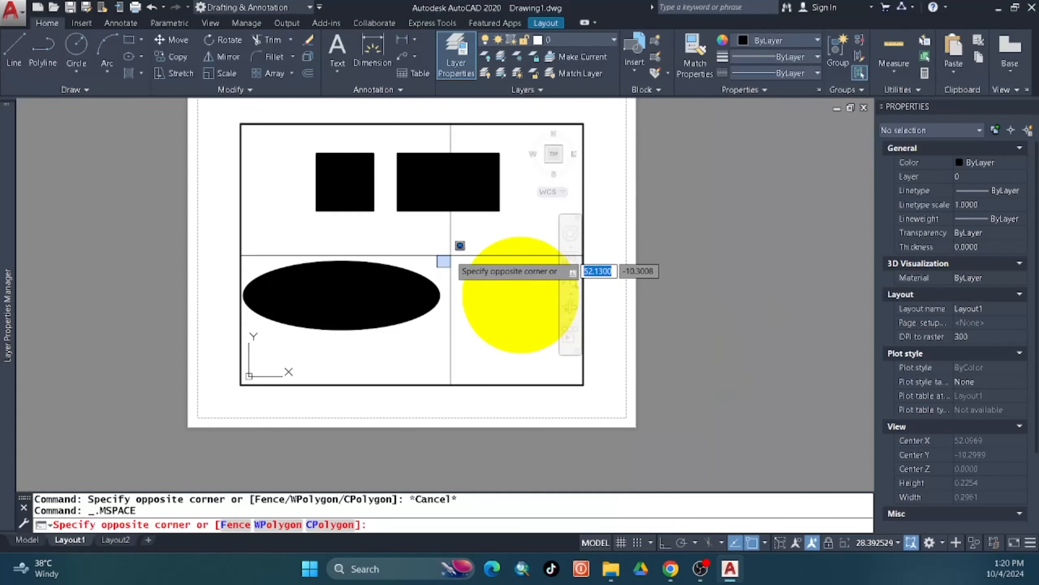
click(450, 255)
mouse_move(13, 131)
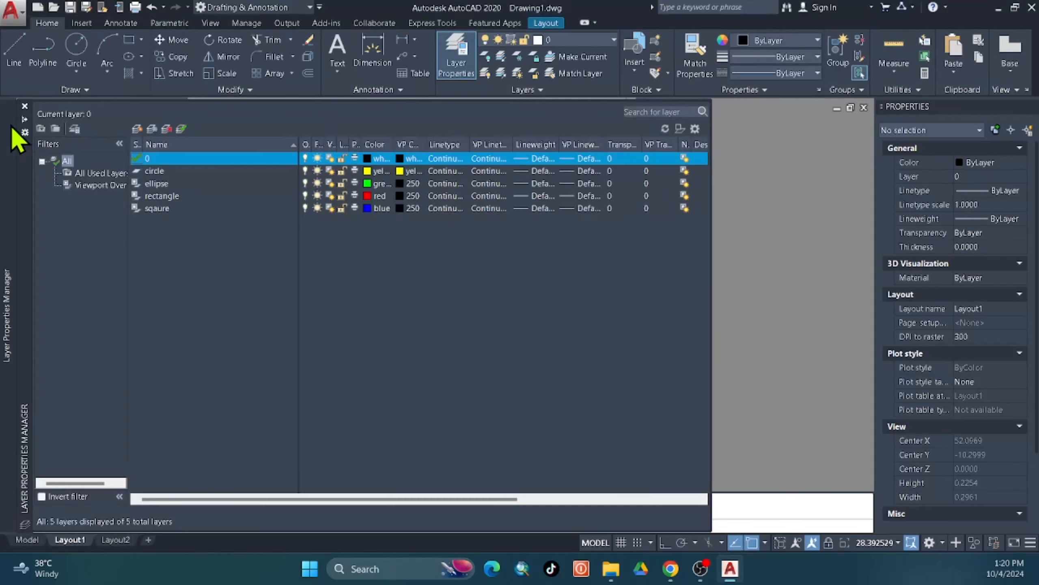
click(72, 129)
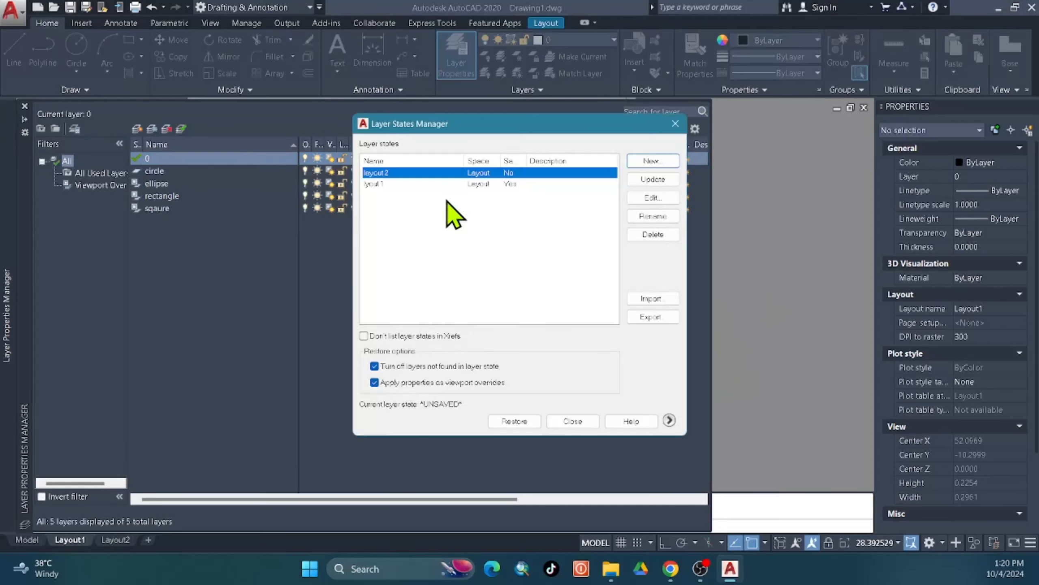
double_click(400, 179)
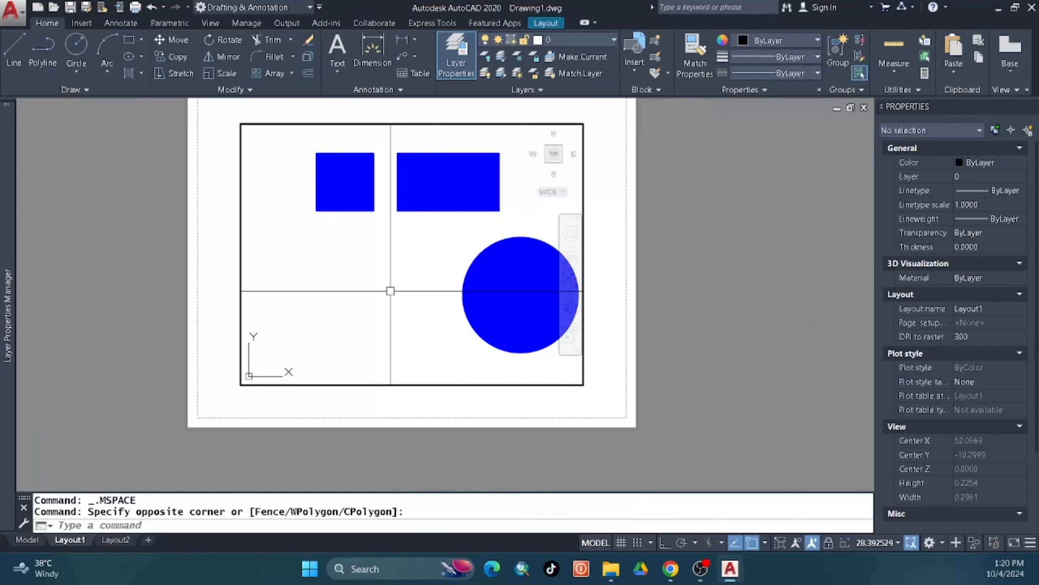
middle_drag(341, 314, 338, 319)
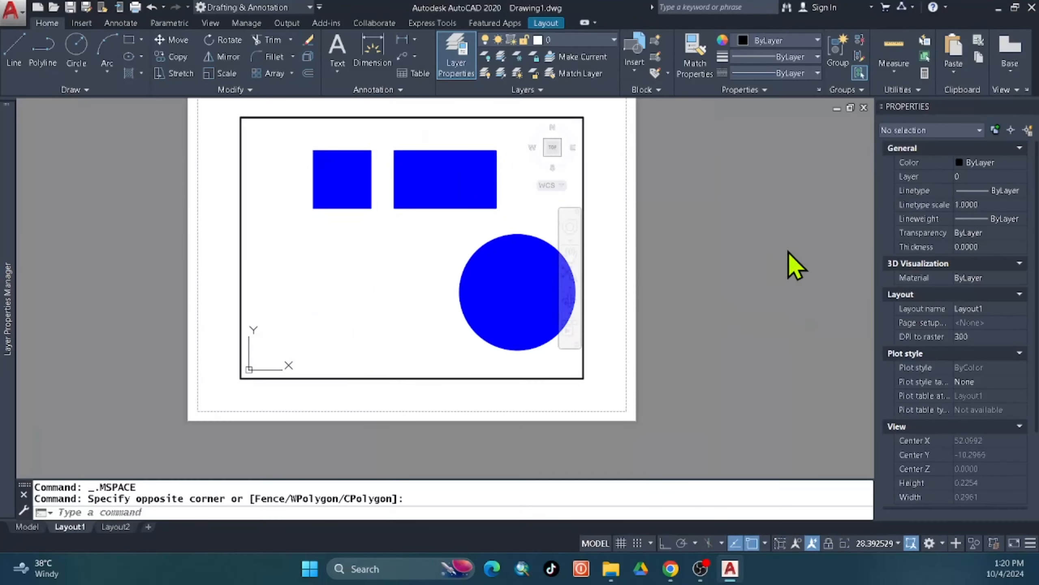
double_click(789, 262)
click(115, 540)
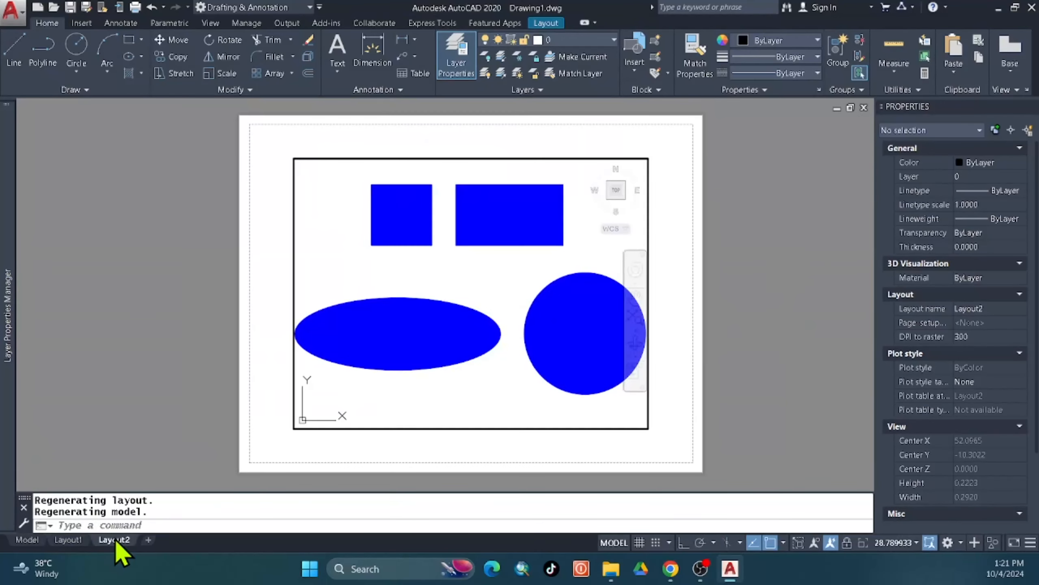
Step through the Model, Layout1 and Layout2 tabs, ending a stray selection window on Layout2.
click(27, 539)
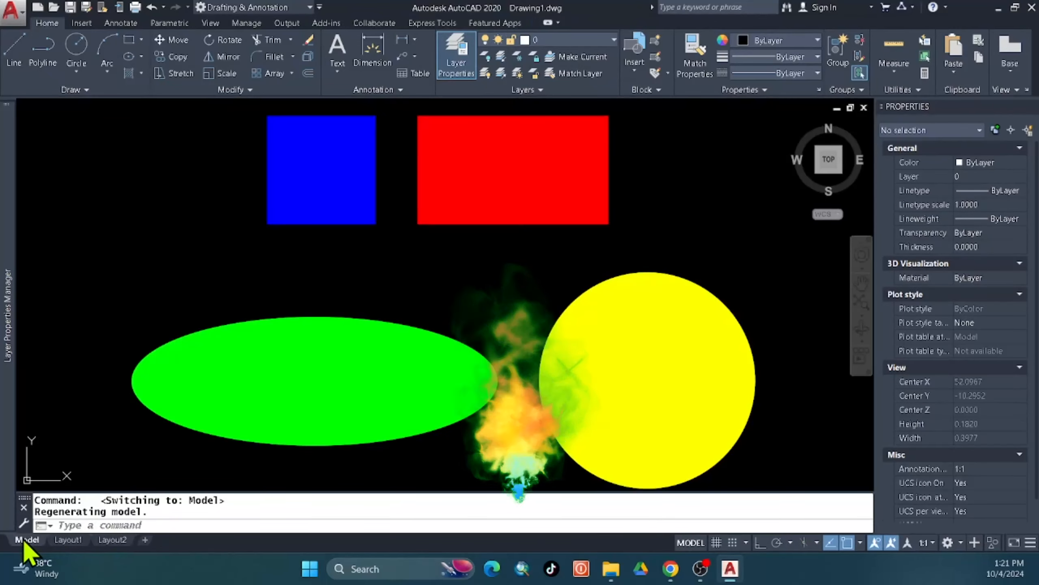
click(78, 540)
click(100, 541)
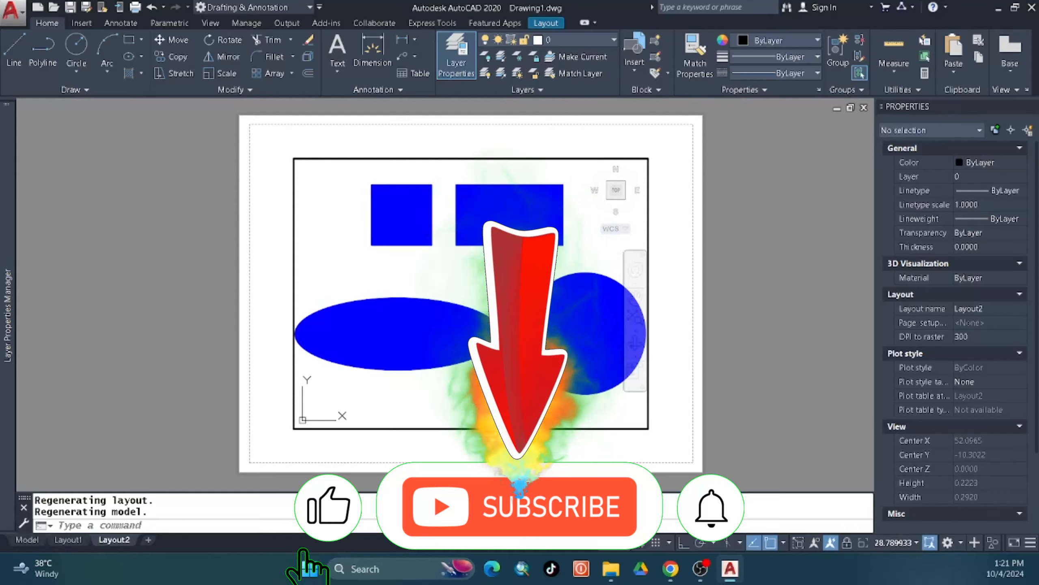
click(461, 276)
click(462, 277)
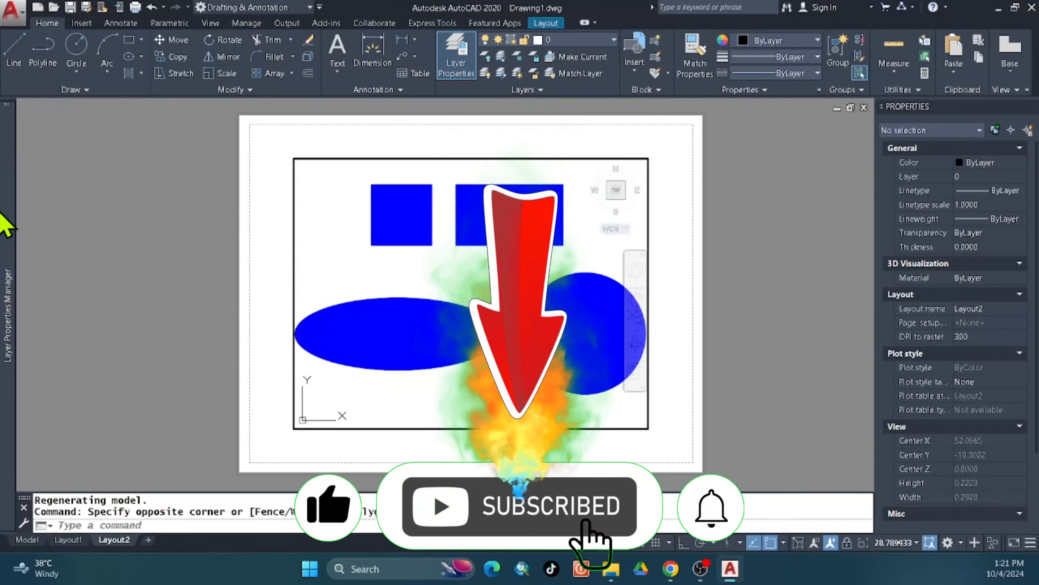
Restore layout 1 in Layout2's viewport, then check the Layout1 and Model tabs.
mouse_move(3, 185)
click(75, 129)
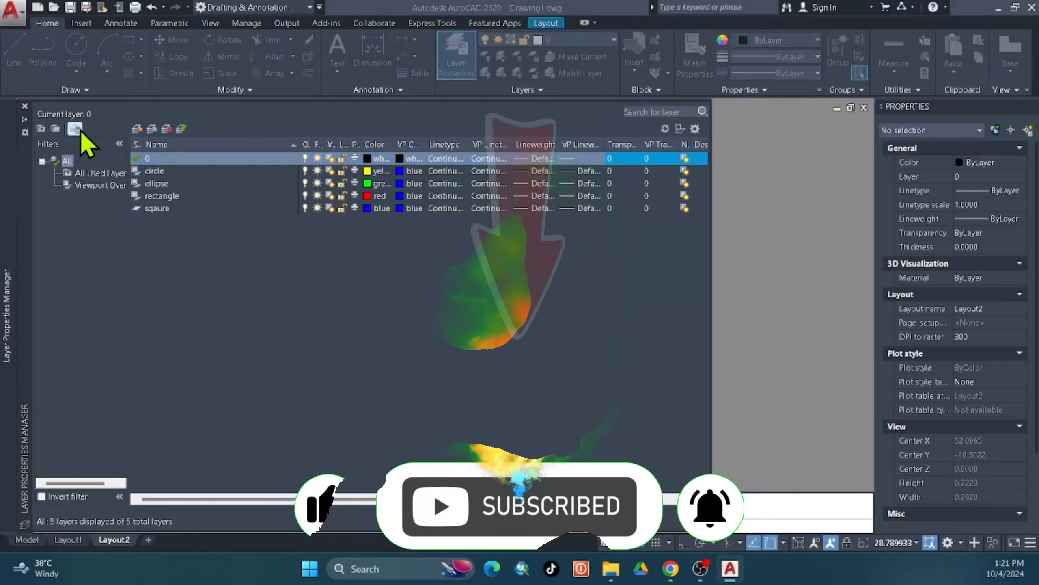
click(389, 184)
double_click(408, 183)
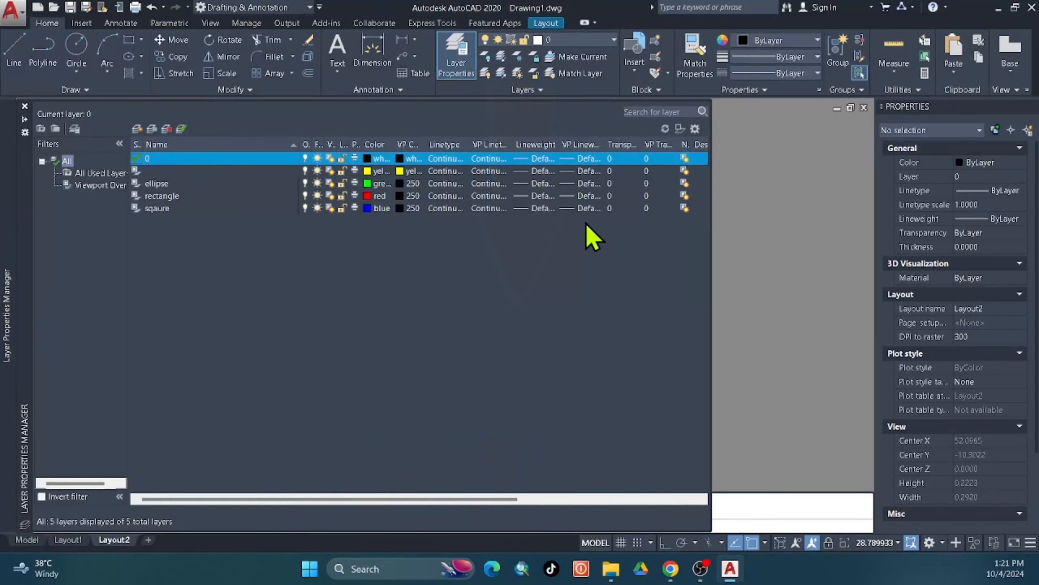
double_click(755, 270)
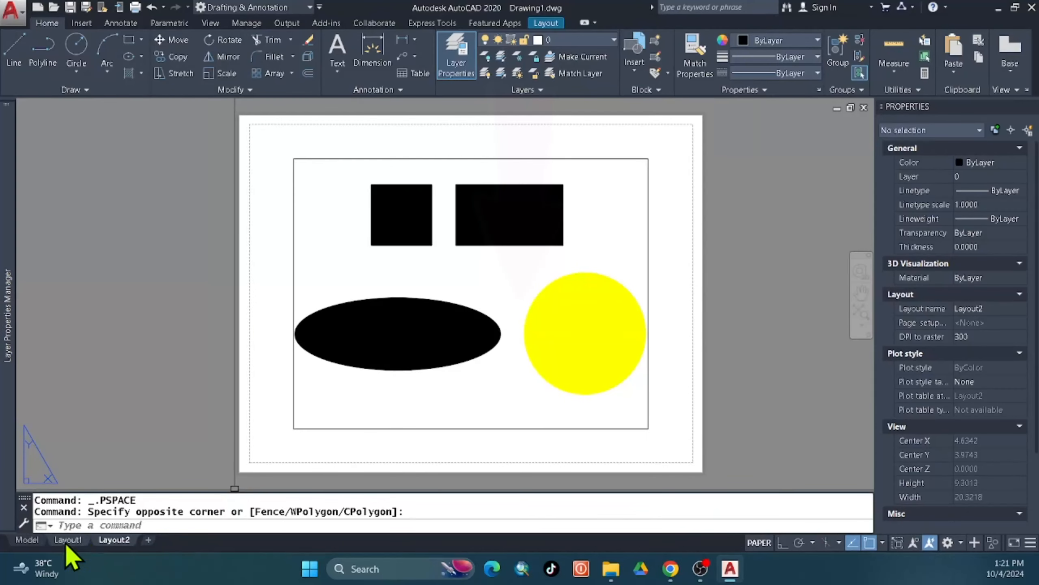
click(61, 544)
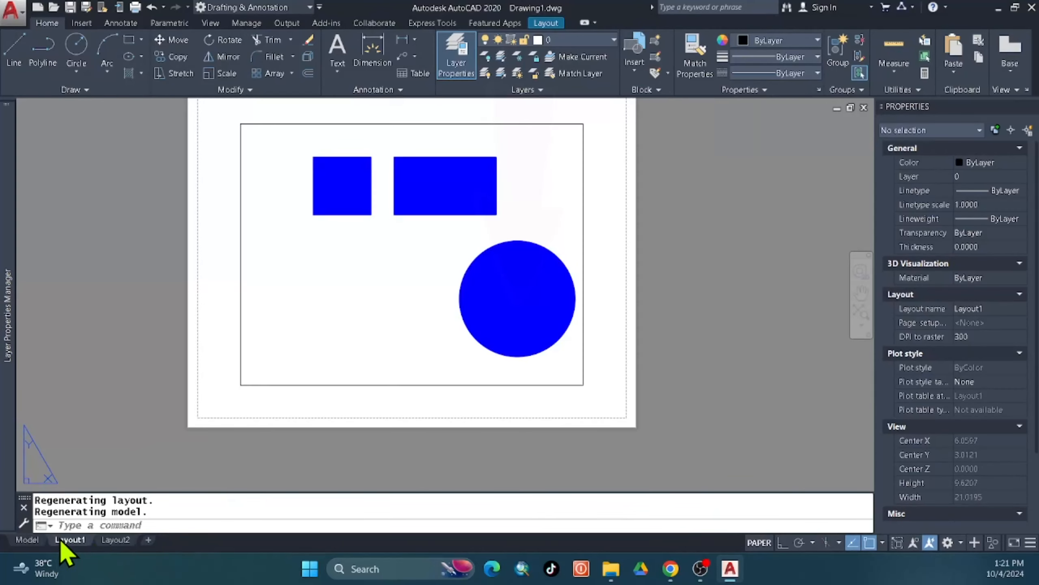
click(25, 541)
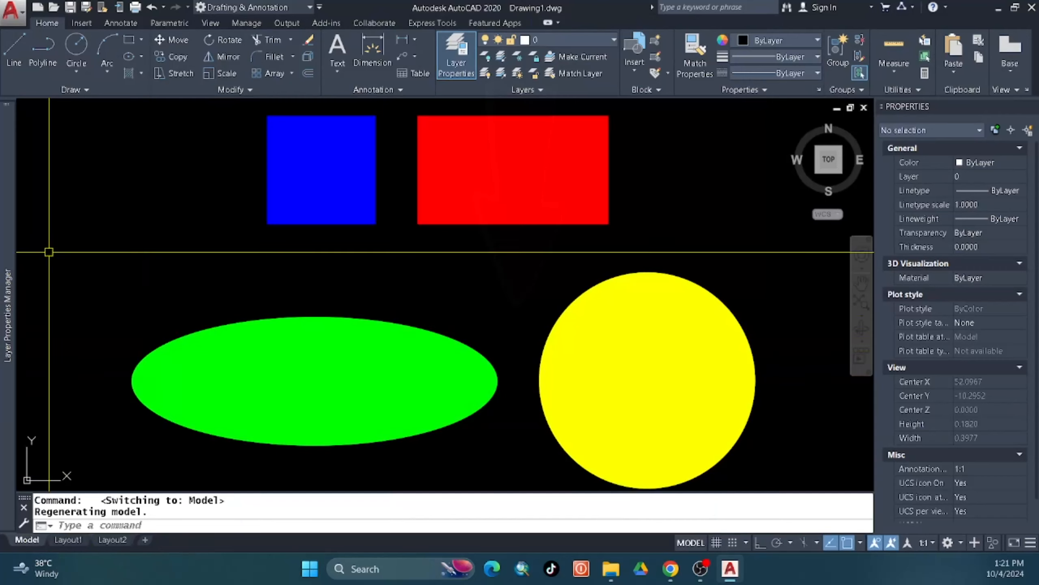